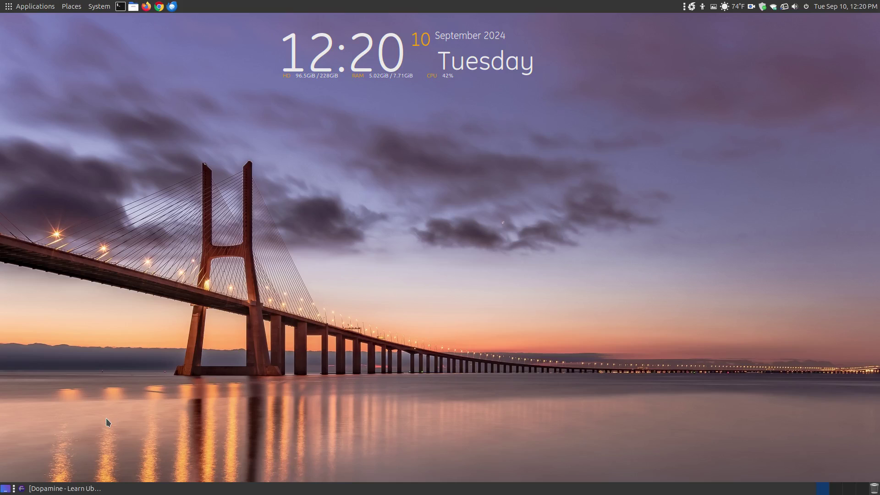
- Bring up the minimized browser window and read the introduction of the Dopamine page
click(77, 488)
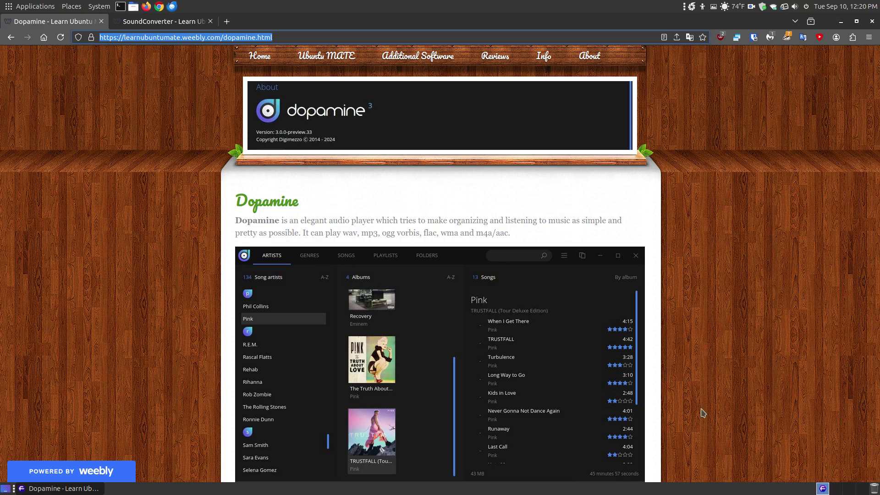
scroll(722, 280, down, 3)
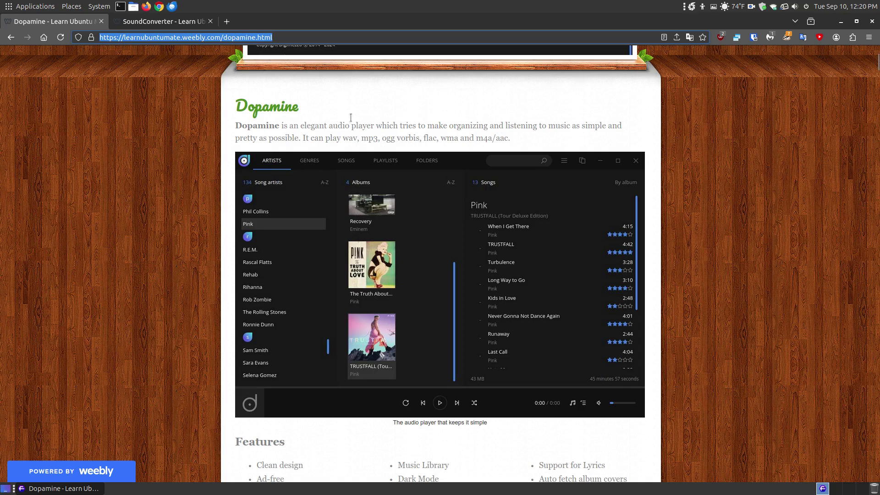
- Look through the SoundConverter guide from its install commands to the output format settings, and close that page
click(163, 26)
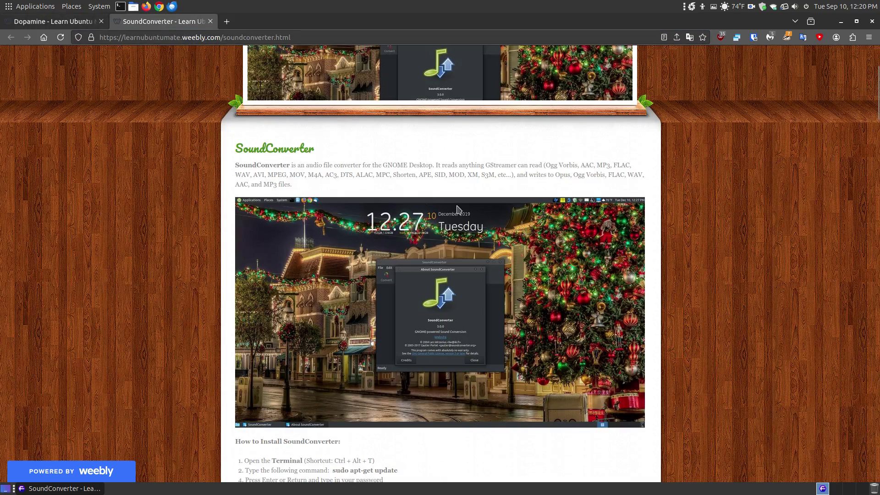
scroll(493, 213, down, 4)
scroll(492, 213, down, 20)
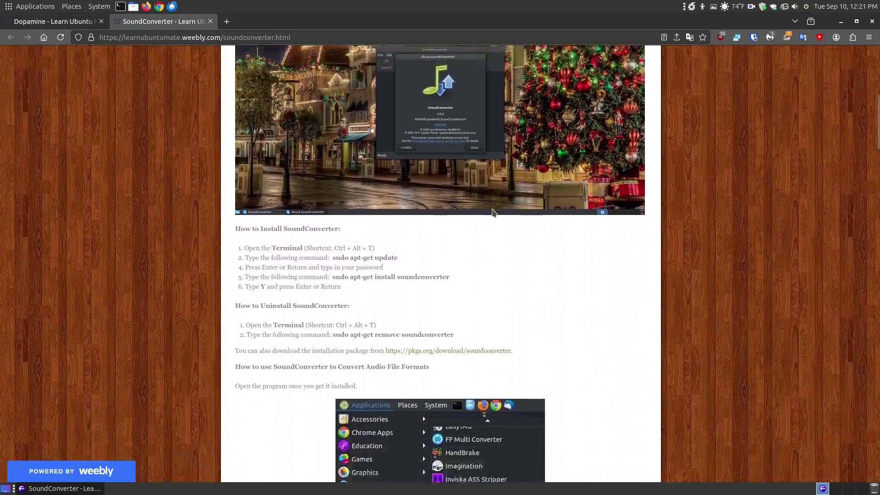
scroll(477, 219, down, 15)
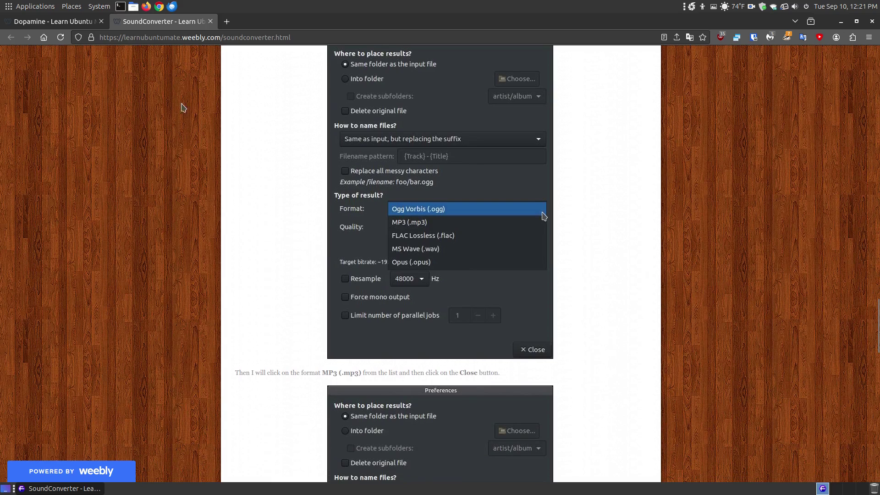
click(210, 21)
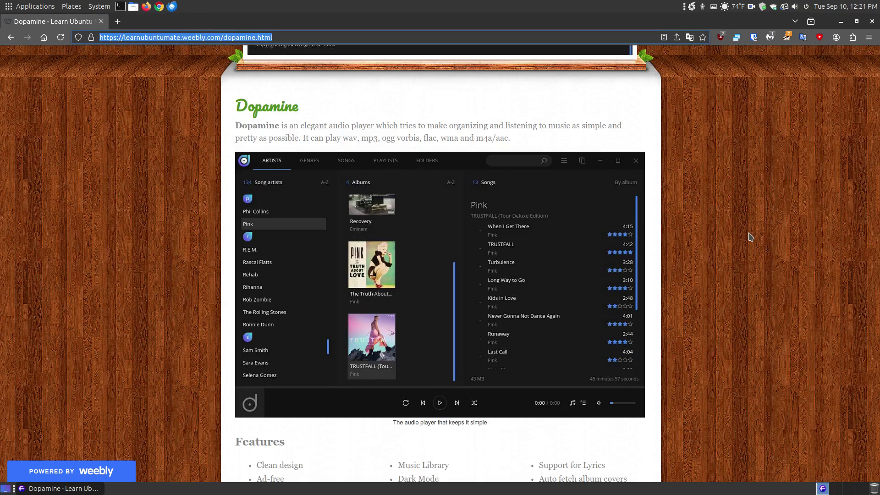
- Review the Features list and the start of the Installation section on the Dopamine page
scroll(747, 238, down, 4)
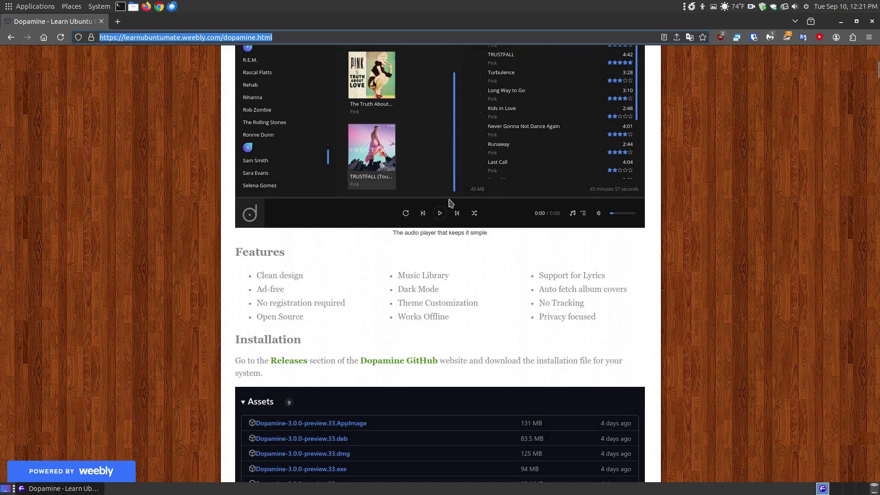
scroll(328, 276, up, 2)
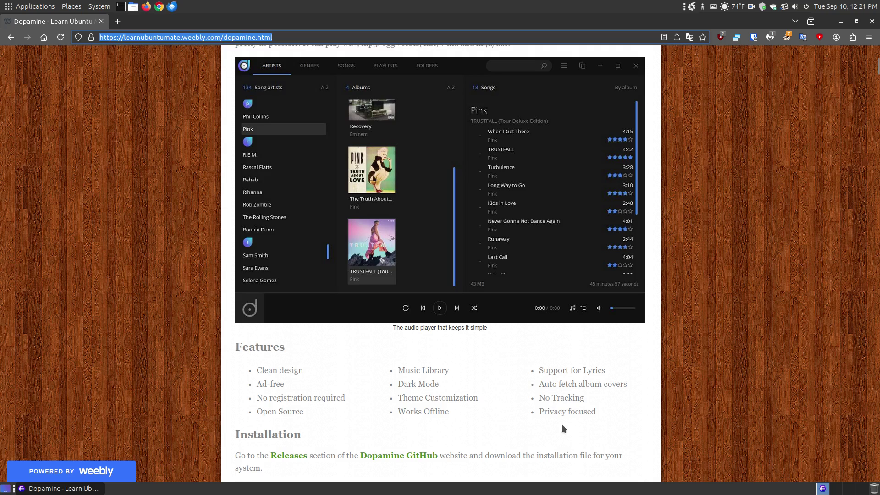
scroll(563, 419, down, 6)
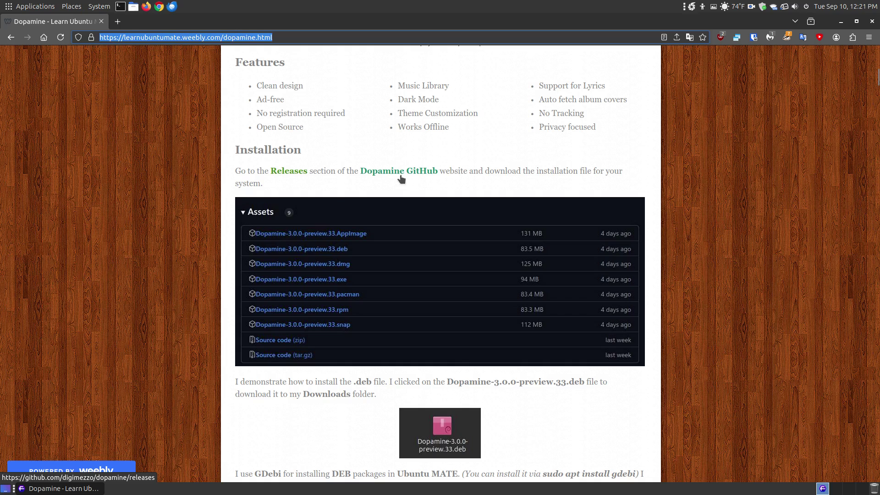
- Open the Dopamine GitHub releases, expand the assets of Dopamine 3.0 Preview 33 to examine the installation files, and close the page
click(298, 172)
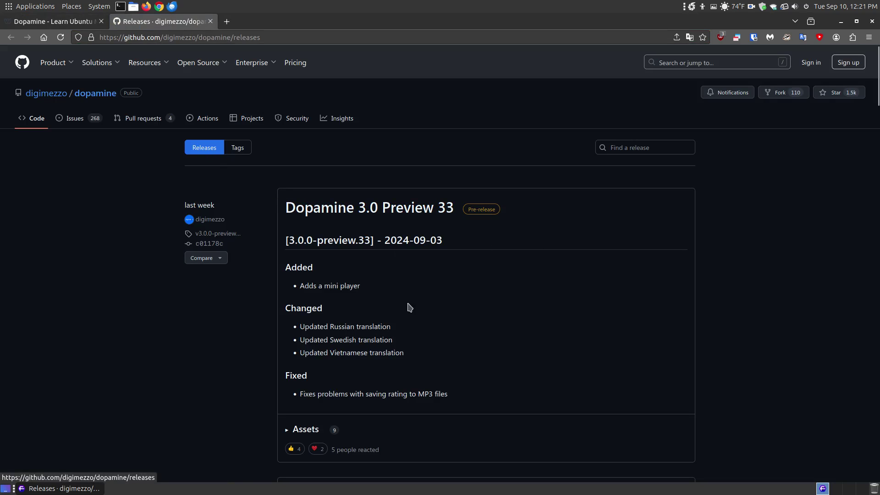
scroll(527, 319, down, 2)
scroll(527, 319, down, 3)
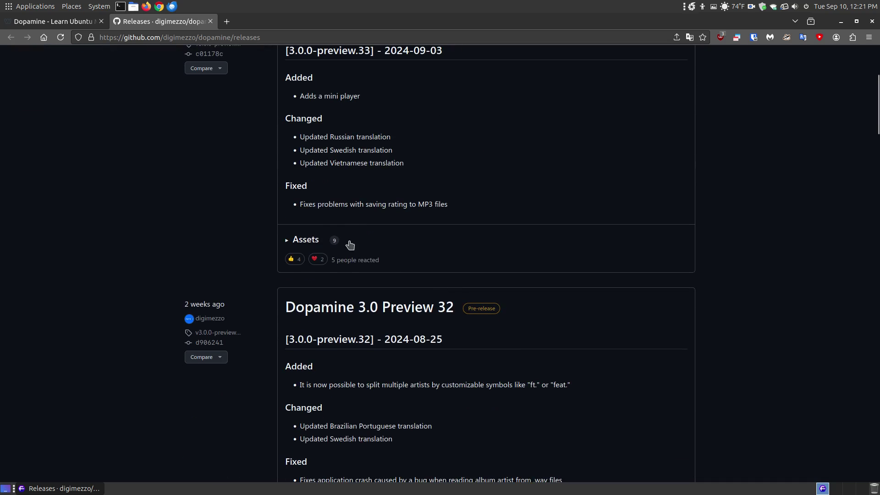
click(288, 240)
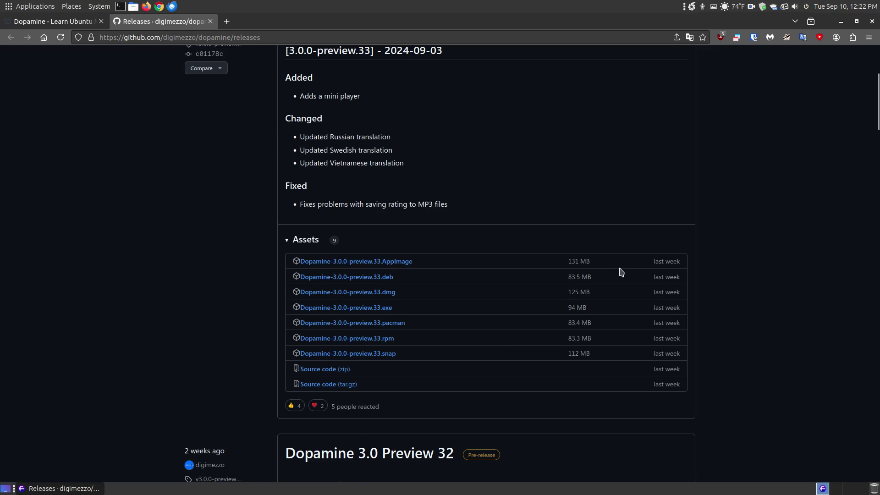
scroll(621, 271, up, 4)
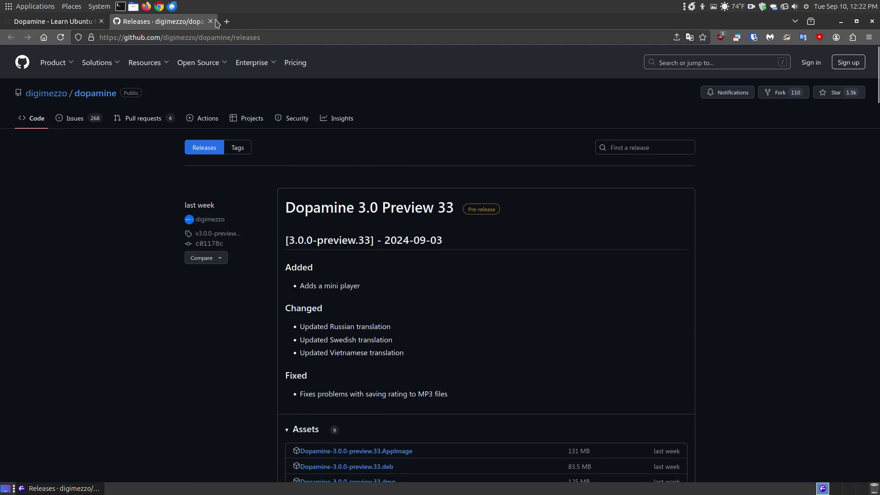
click(210, 21)
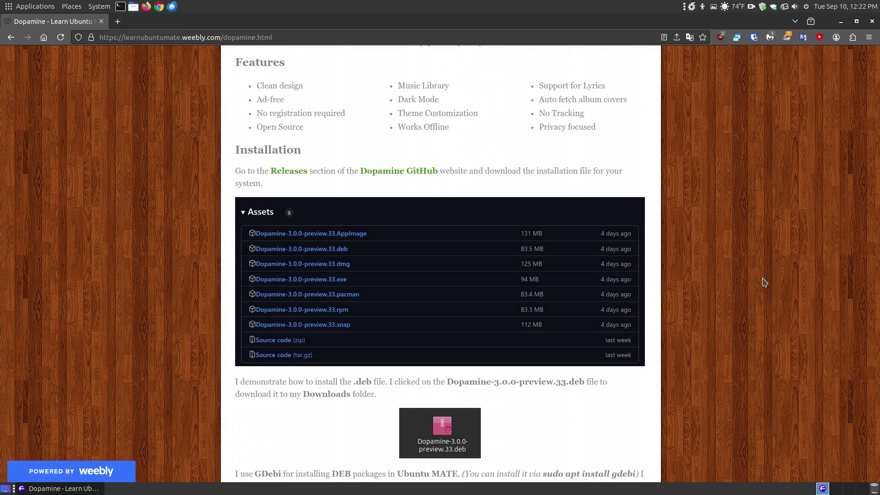
- Read the .deb installation instructions, from the download and the GDebi package installer to the Launcher Properties values
scroll(764, 282, down, 3)
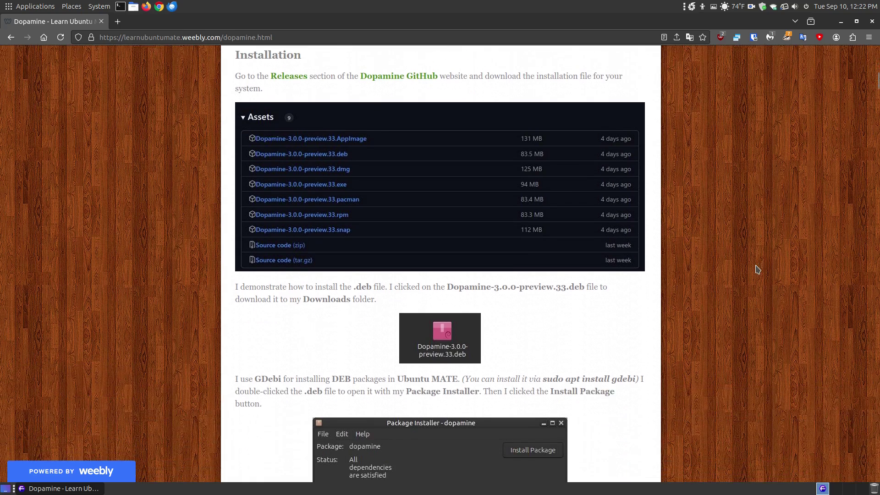
scroll(760, 277, down, 5)
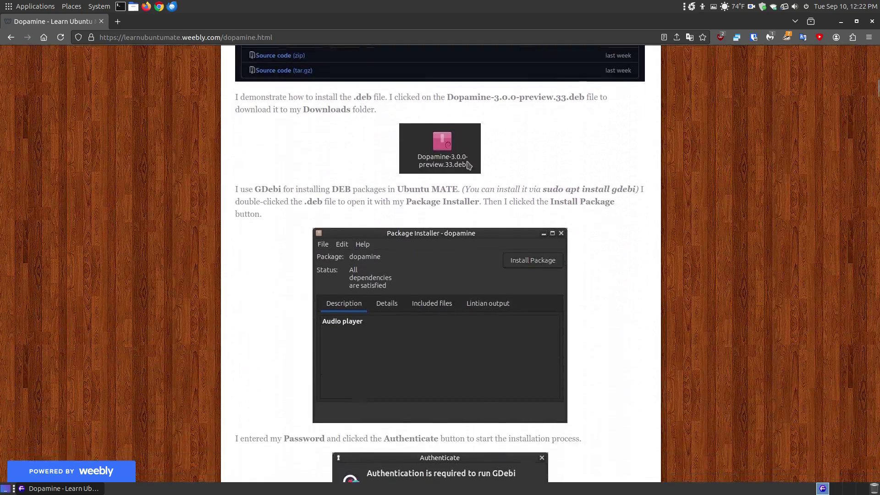
scroll(464, 164, up, 5)
scroll(438, 259, down, 6)
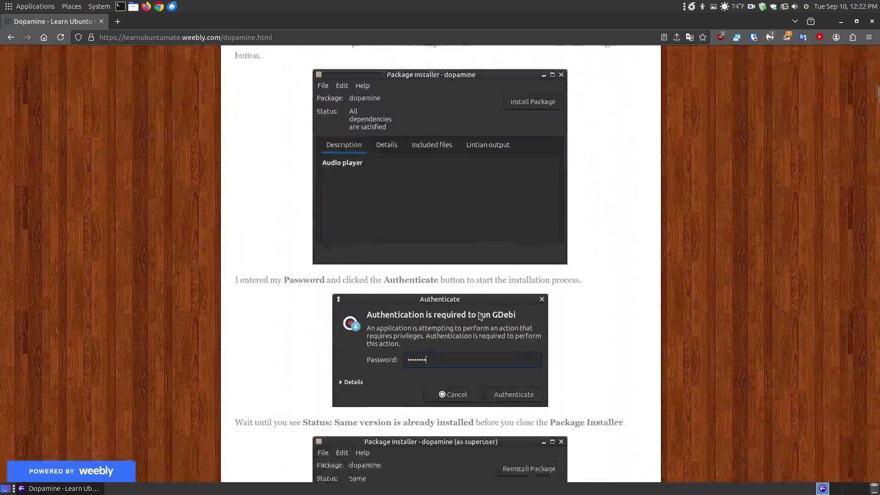
scroll(478, 315, down, 9)
scroll(405, 219, down, 6)
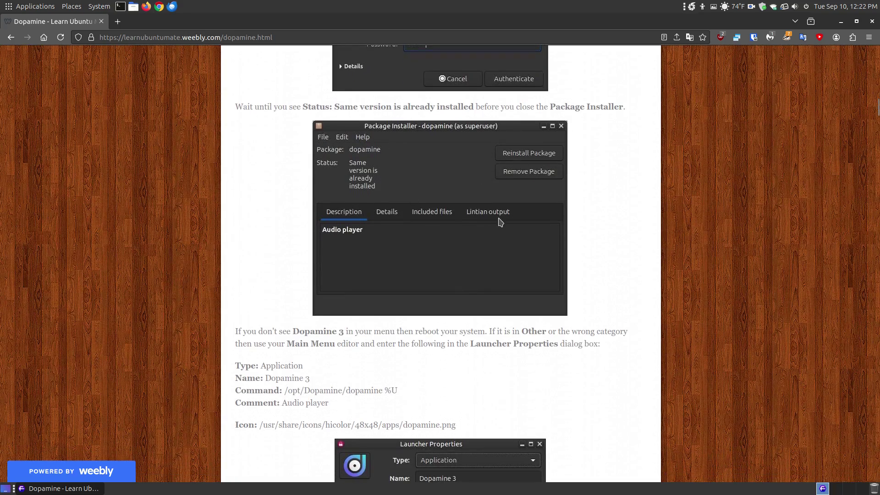
scroll(501, 222, down, 8)
scroll(500, 222, down, 1)
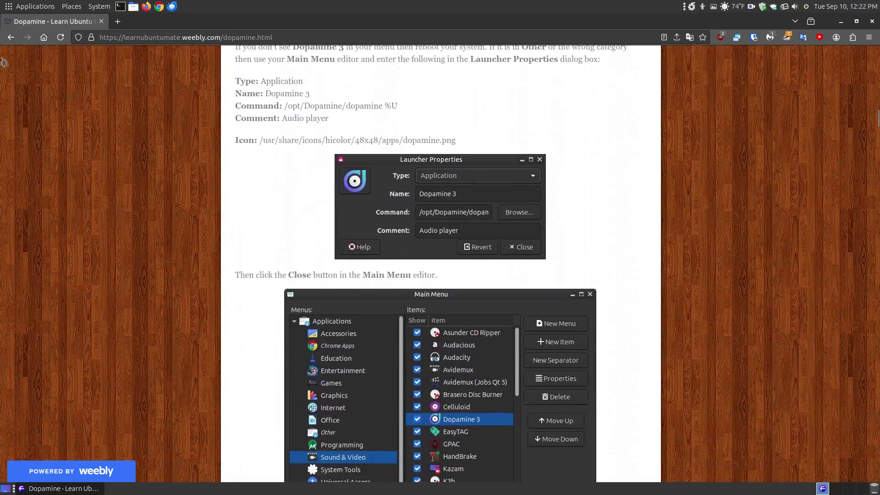
- Check the desktop's application categories and read how to list Dopamine 3 under Sound & Video with the Main Menu editor
click(4, 6)
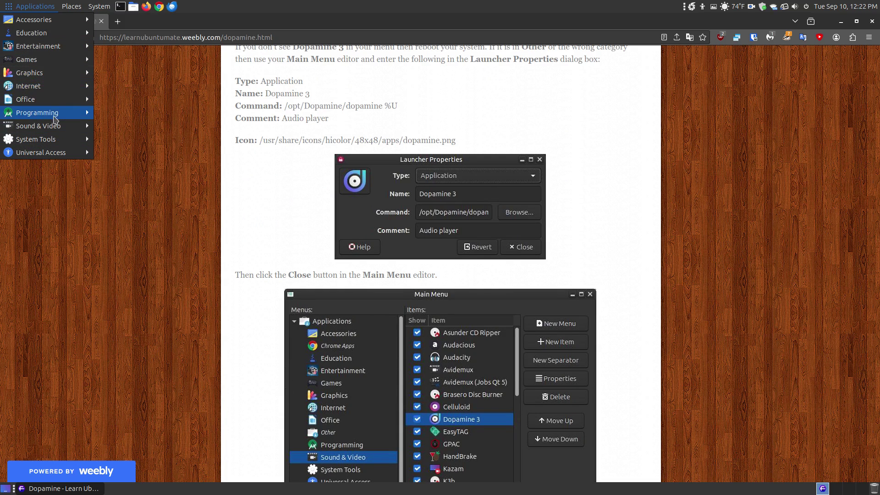
click(462, 167)
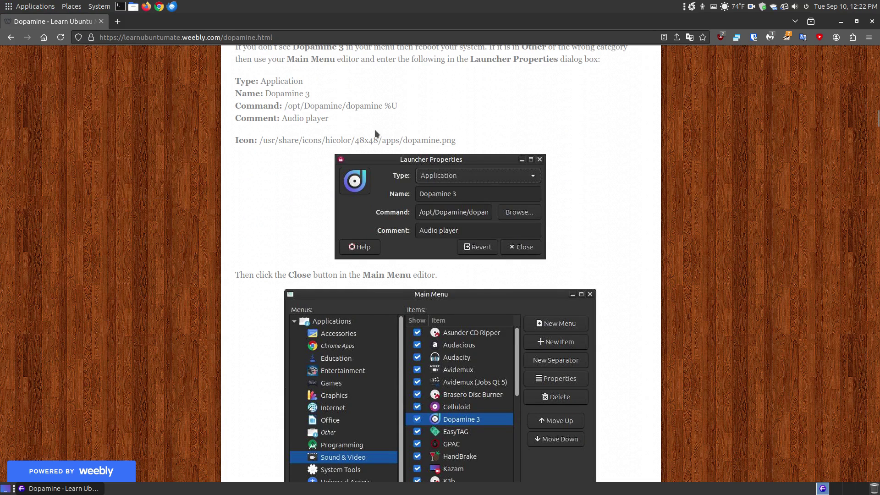
scroll(374, 142, up, 3)
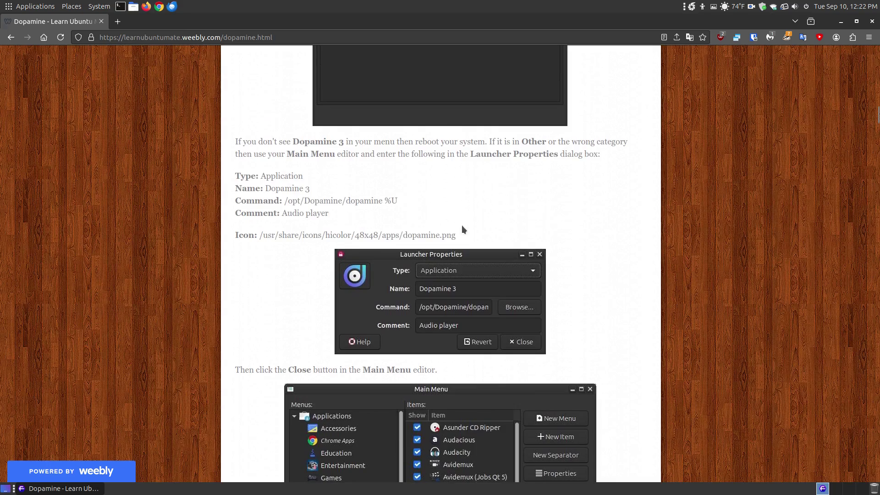
scroll(441, 266, down, 5)
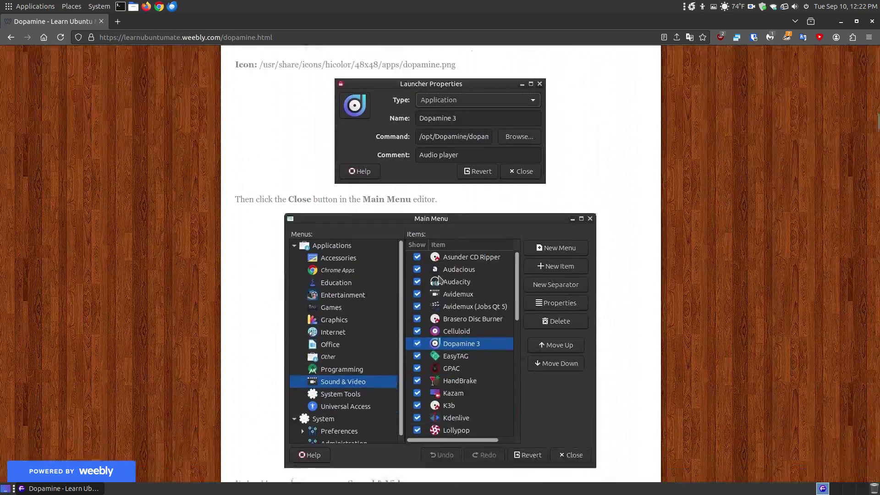
scroll(438, 279, down, 5)
scroll(499, 246, down, 2)
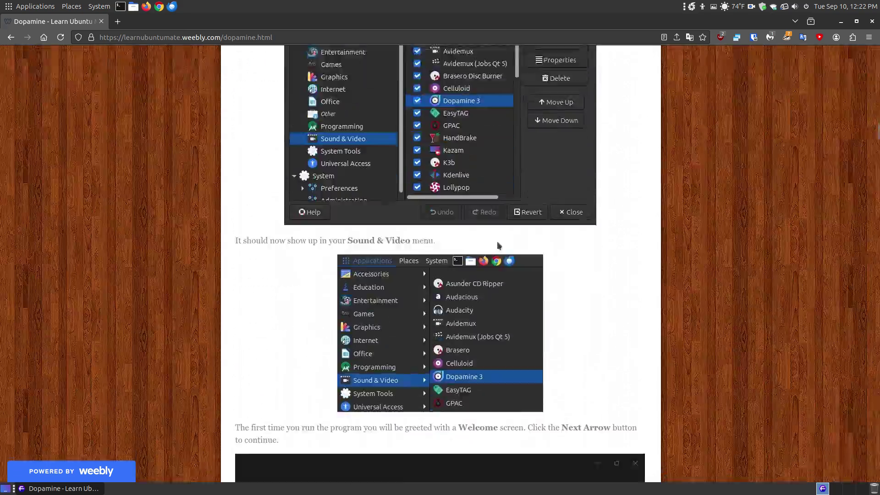
- Read the first-run setup instructions for the Welcome, Language and Appearance screens
scroll(499, 246, down, 10)
scroll(498, 246, up, 3)
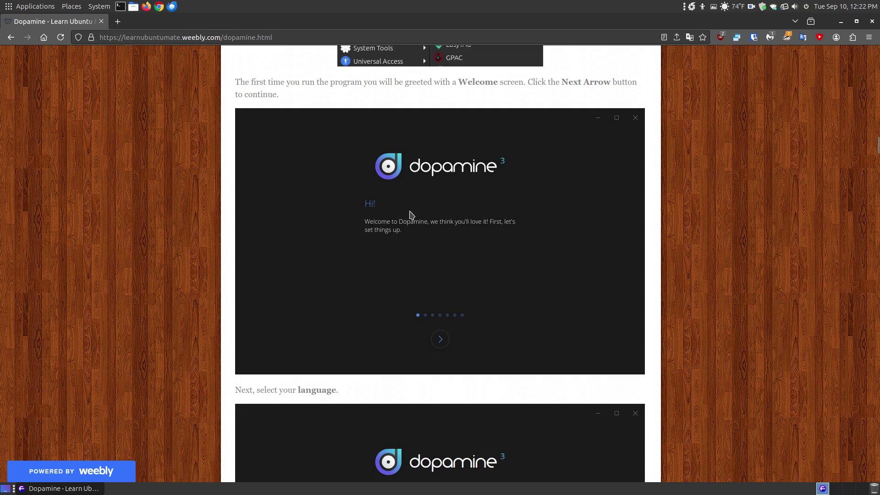
scroll(489, 246, down, 10)
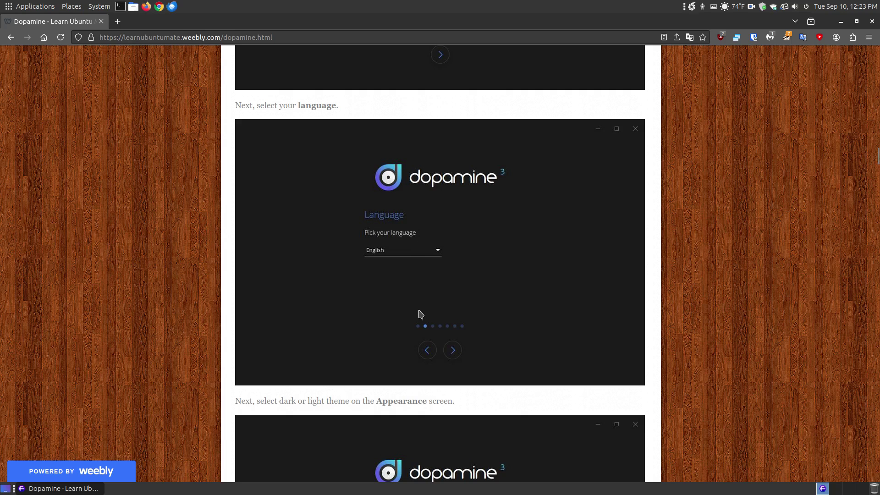
scroll(462, 351, down, 10)
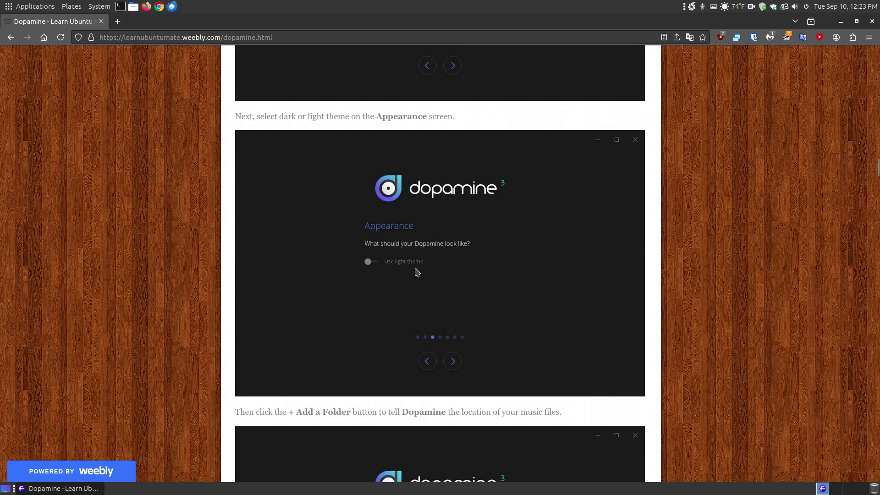
scroll(510, 288, down, 1)
scroll(511, 287, down, 2)
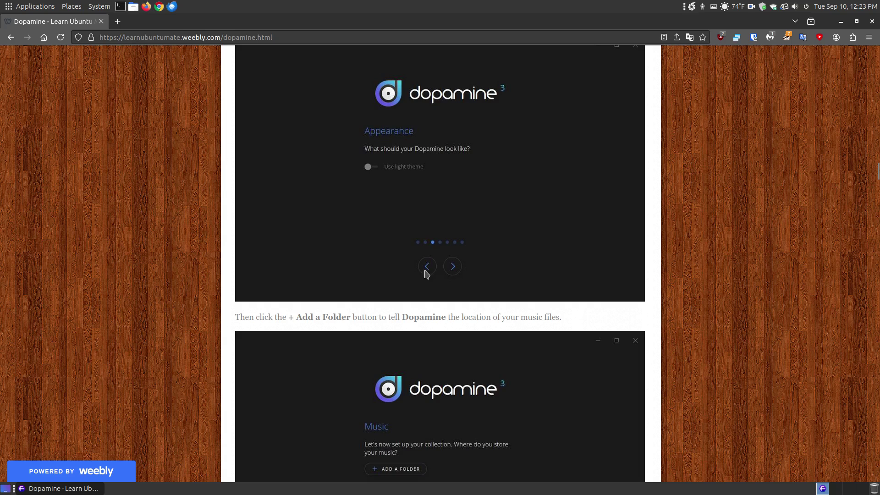
- Read the remaining first-run setup instructions covering the Music folder, Online preferences, Donate and Done screens
scroll(451, 284, down, 4)
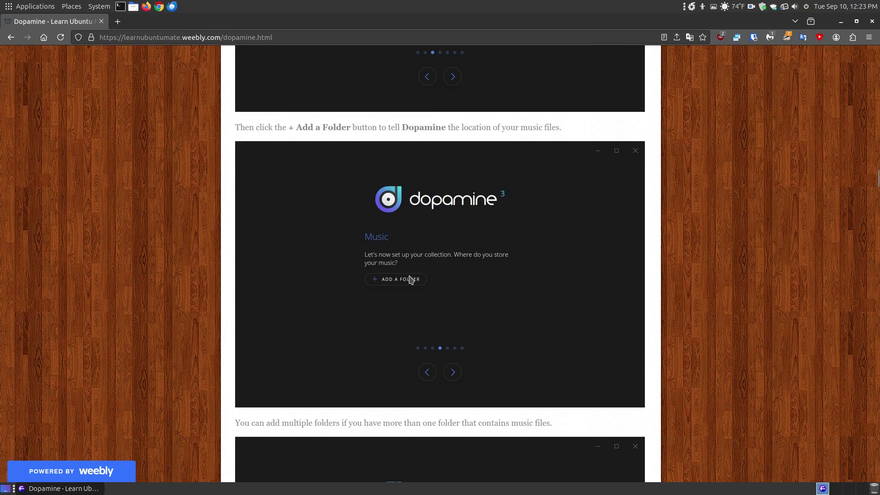
scroll(473, 283, down, 4)
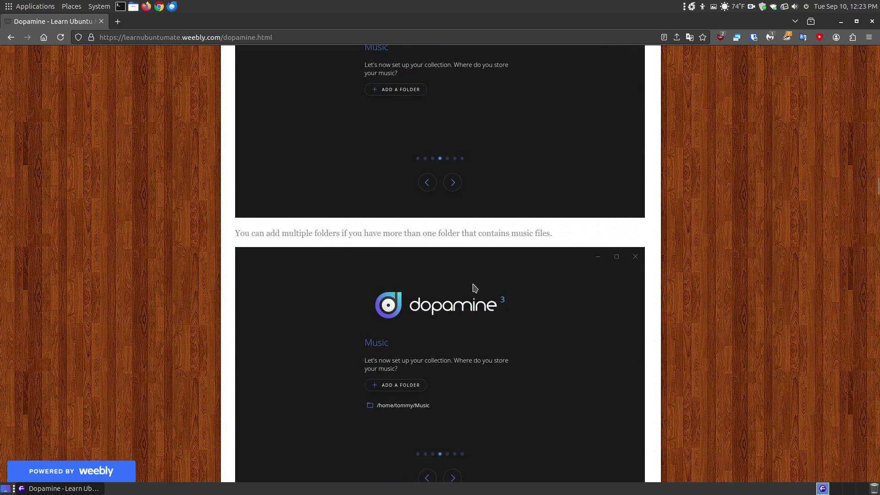
scroll(461, 408, down, 2)
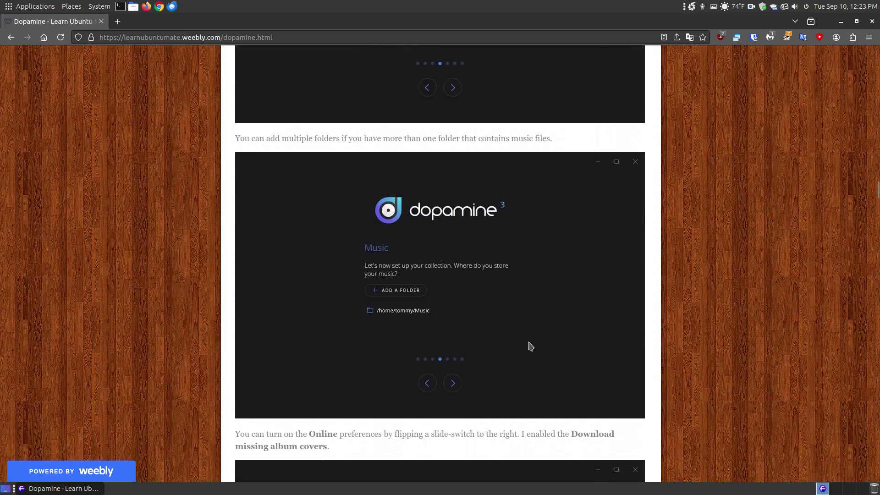
scroll(535, 342, down, 4)
scroll(546, 337, down, 2)
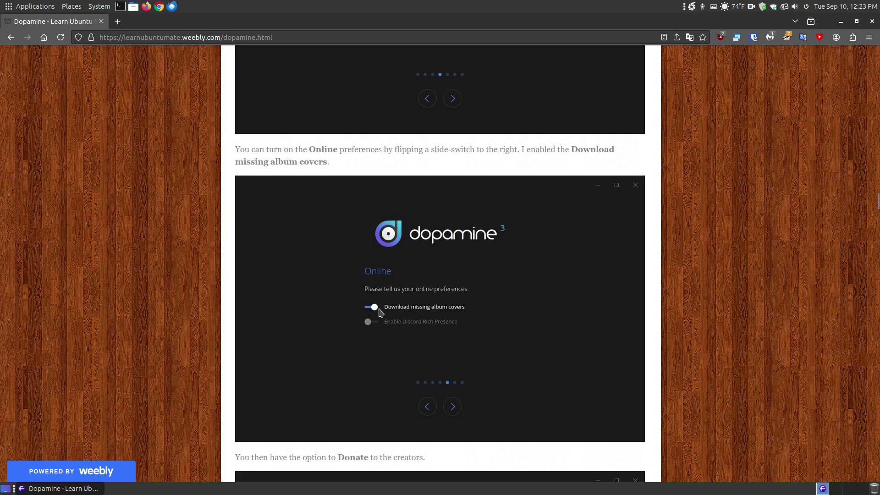
scroll(495, 270, down, 2)
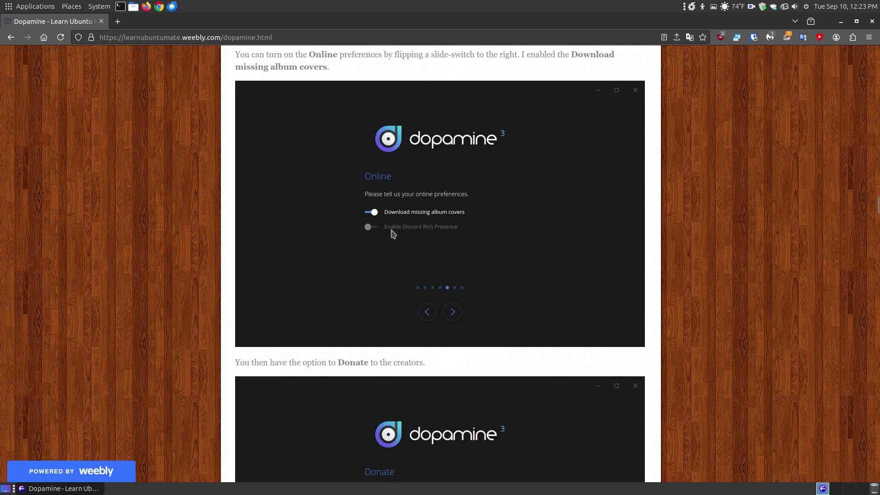
scroll(403, 231, down, 6)
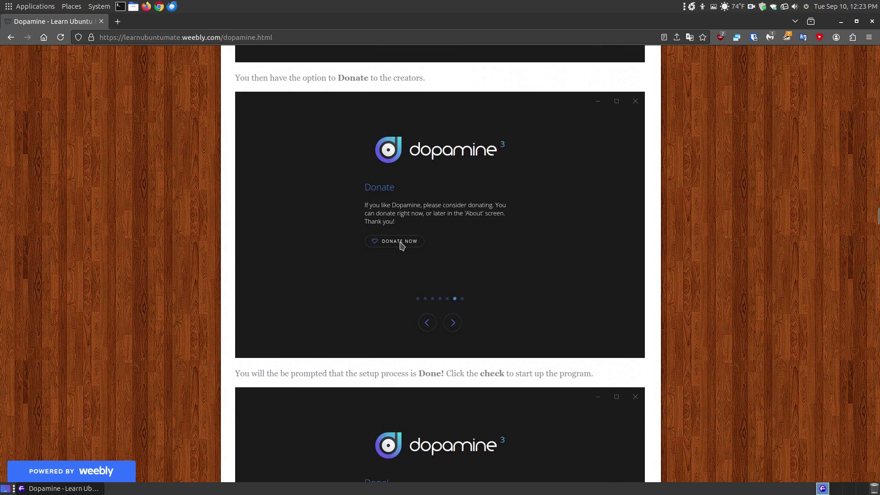
scroll(479, 281, down, 4)
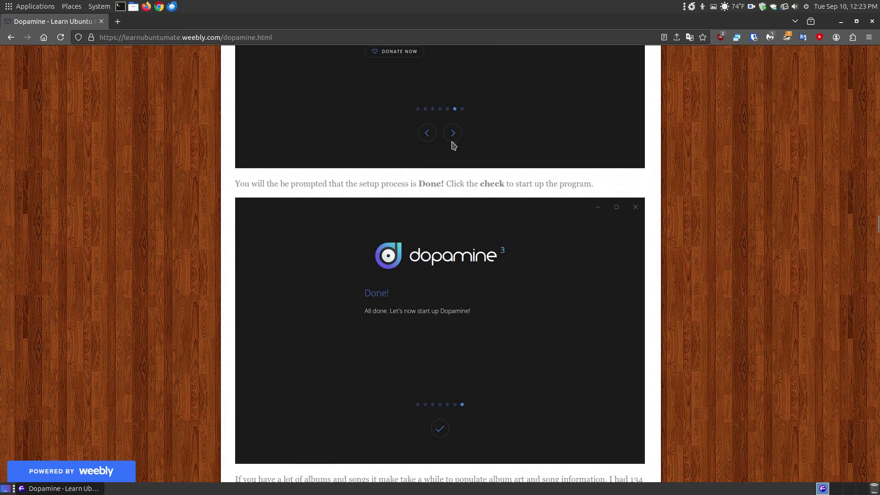
- Read the guide's final setup screen and its description of the populated music library window
scroll(479, 200, down, 2)
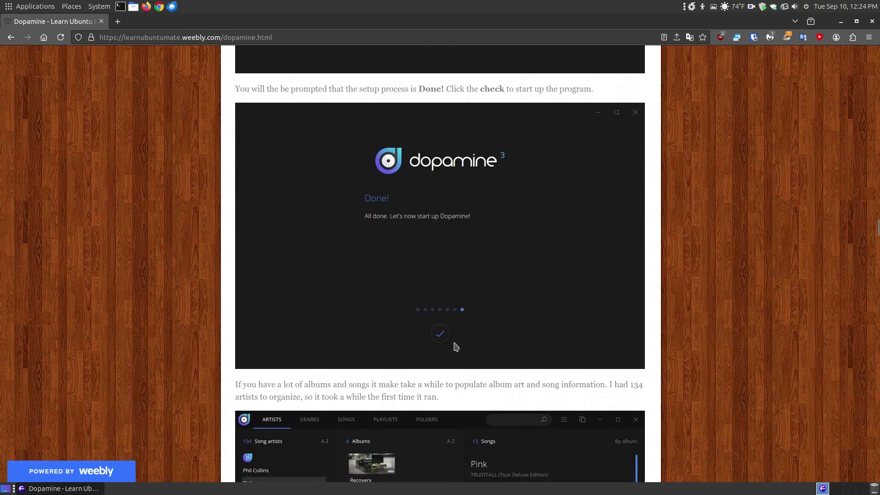
scroll(444, 338, down, 4)
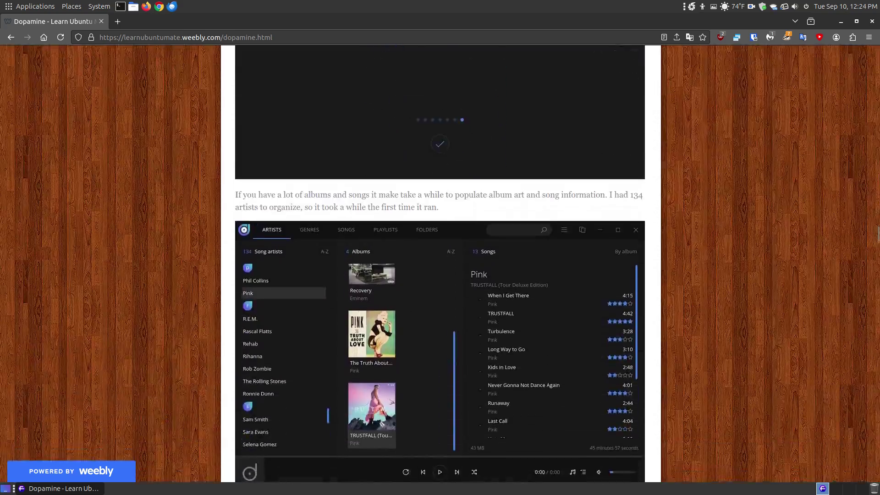
scroll(374, 307, down, 4)
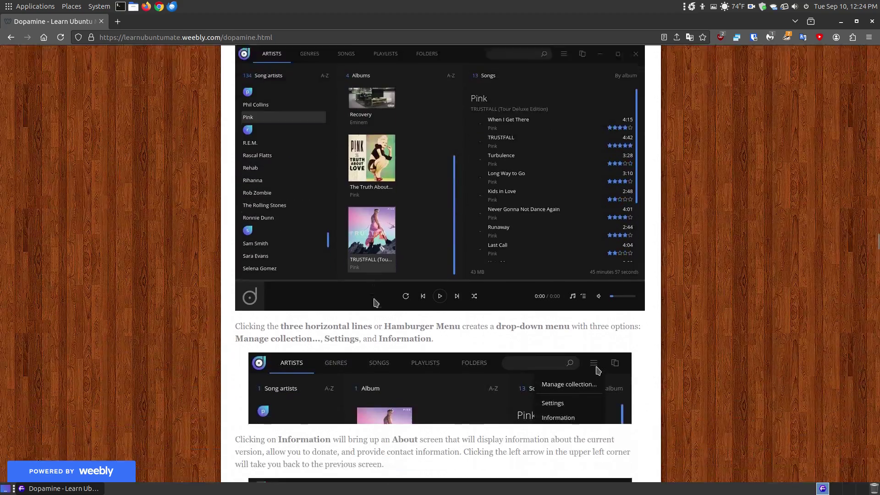
scroll(374, 297, up, 2)
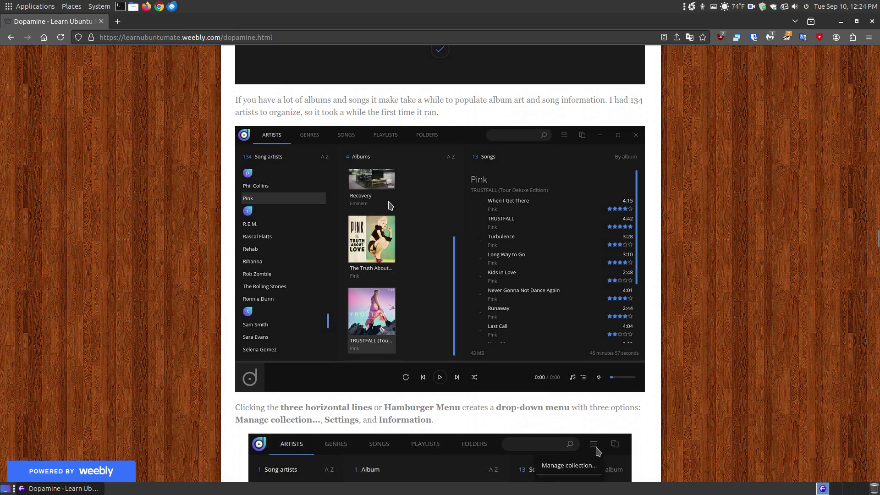
- Read the guide's explanation of the Hamburger Menu options and the About screen with its version, donation and contact details
scroll(525, 243, down, 6)
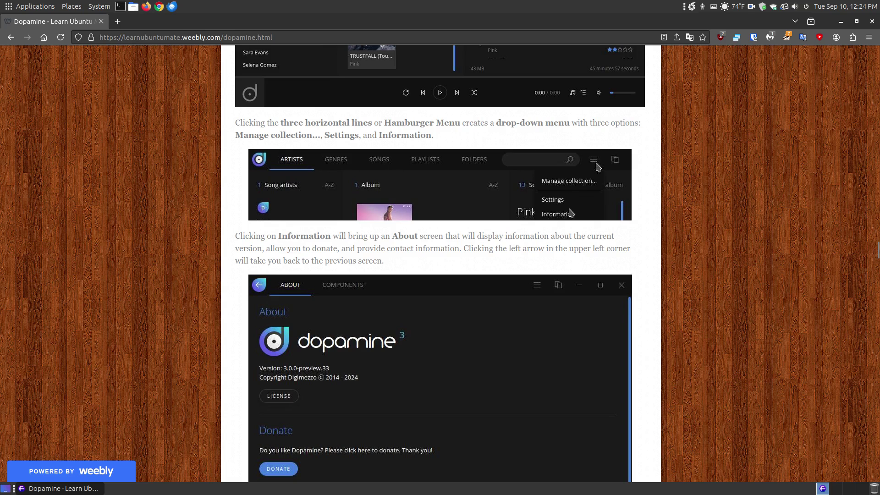
scroll(571, 213, down, 4)
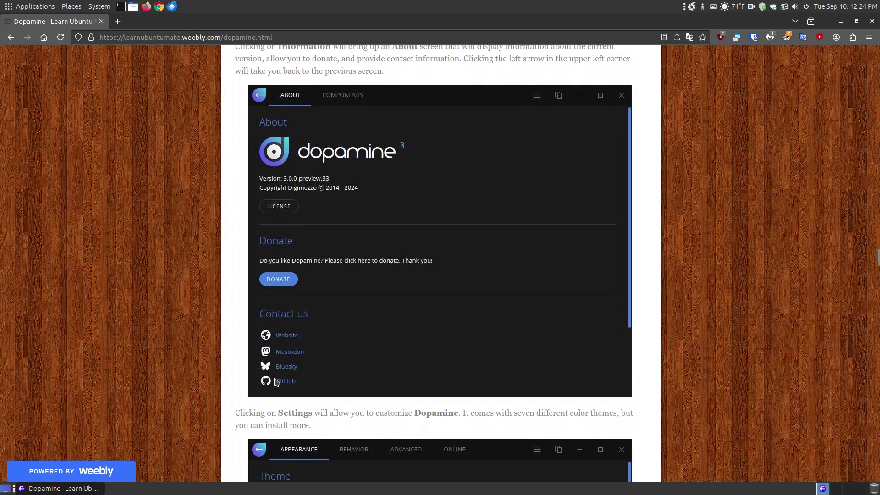
scroll(513, 285, down, 5)
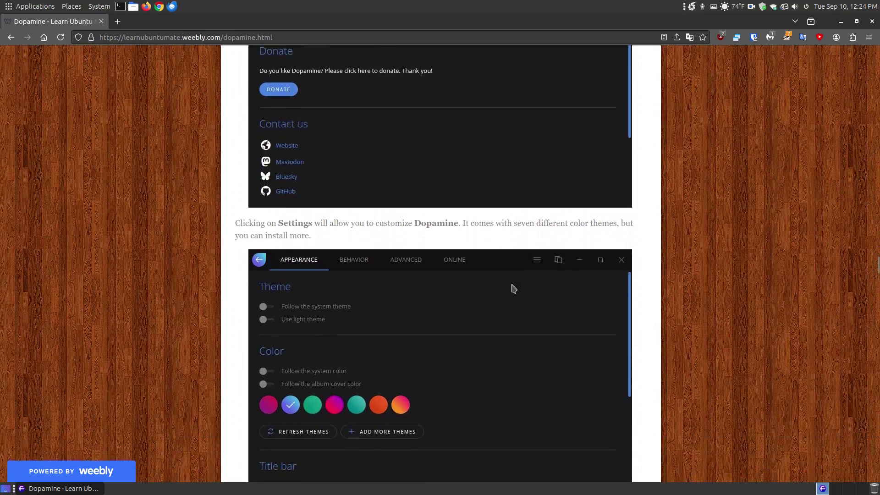
scroll(509, 285, up, 7)
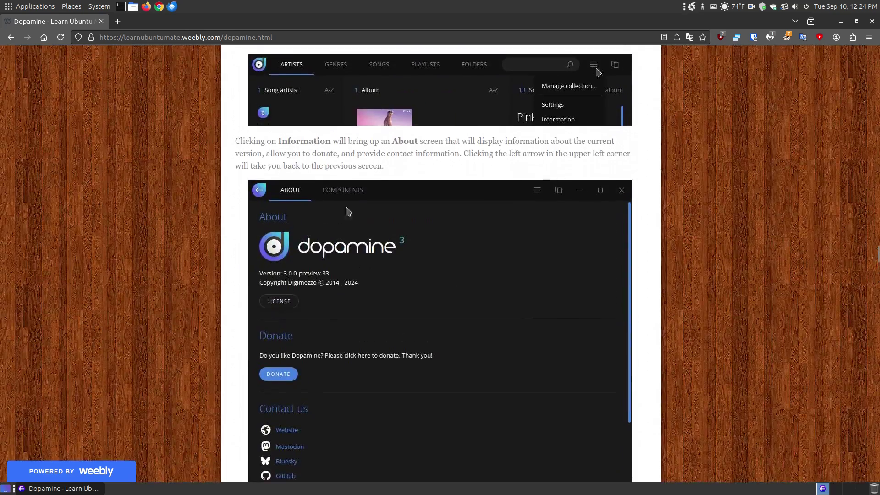
scroll(373, 221, down, 6)
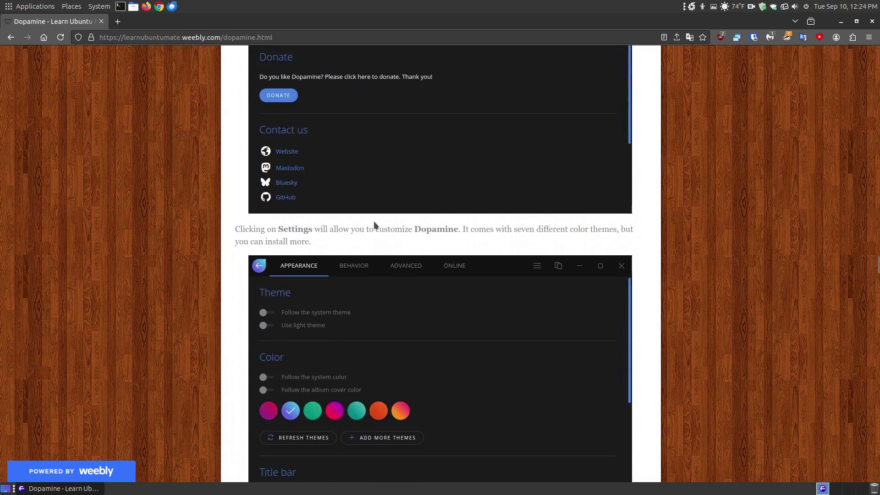
scroll(510, 235, up, 8)
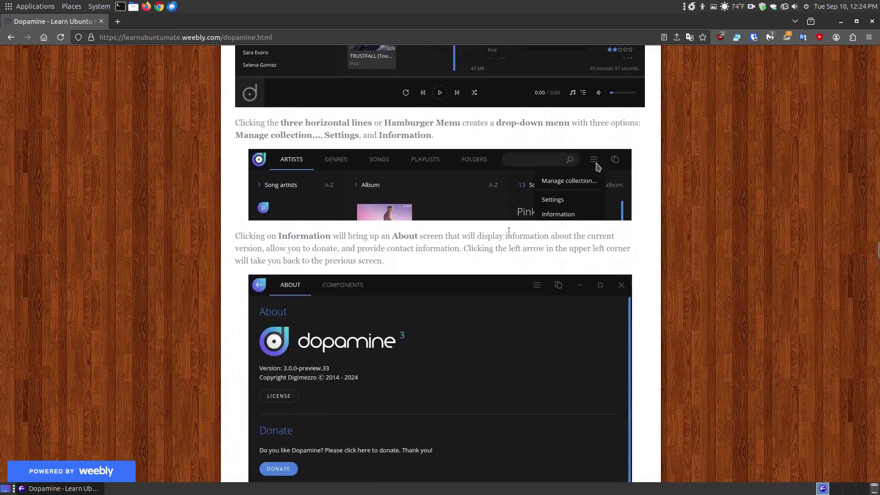
- Read the guide's Settings section on the Appearance color themes and the Add More Themes folder
scroll(557, 237, down, 10)
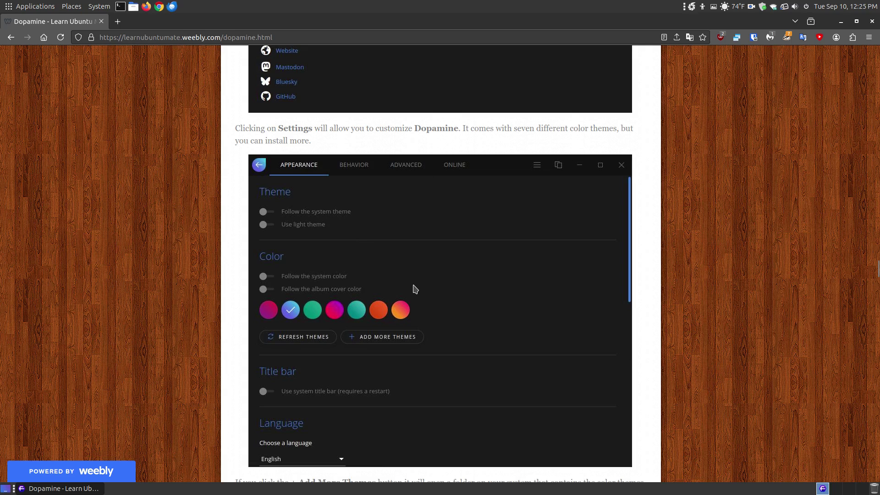
scroll(410, 288, down, 2)
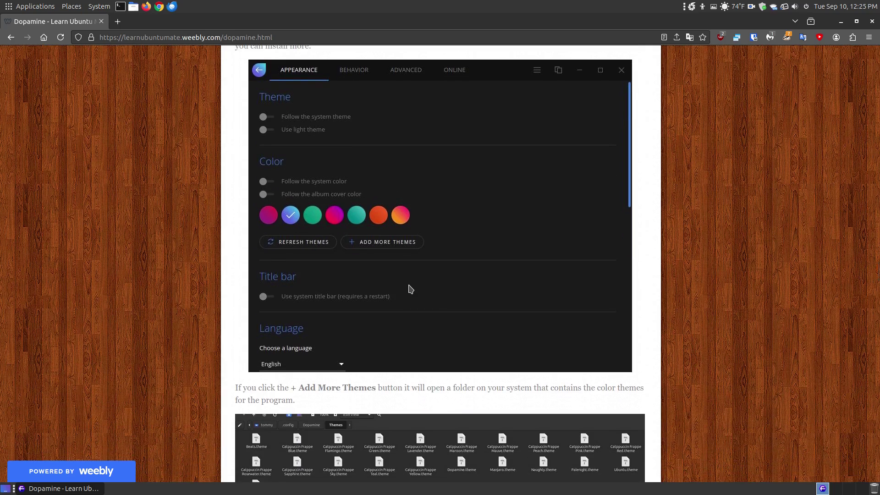
scroll(484, 298, down, 1)
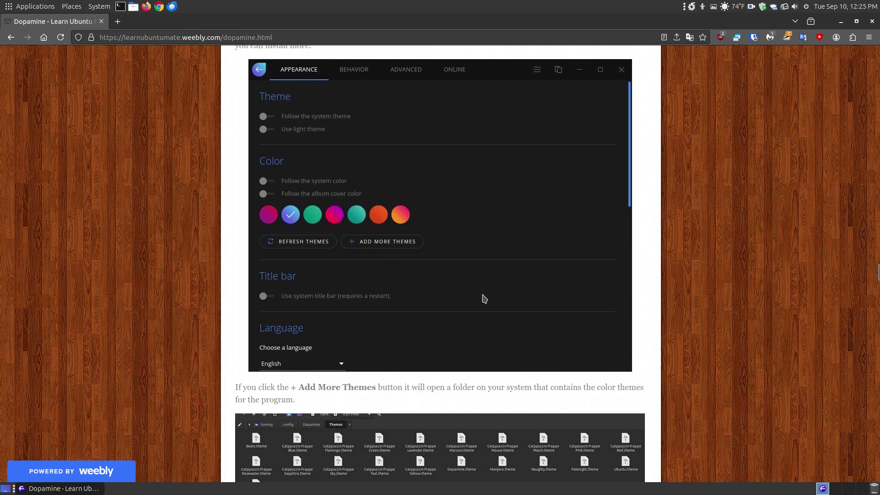
scroll(484, 298, down, 6)
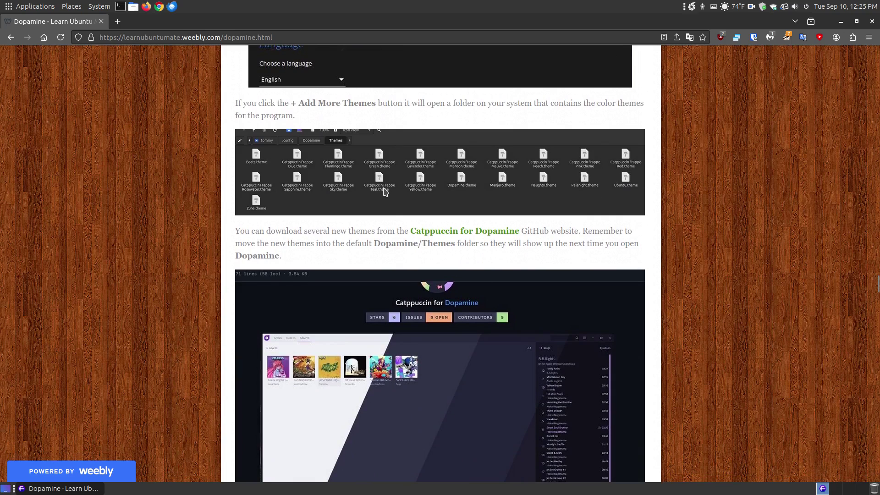
- Look at Catppuccin Frappe Blue.theme in the frappe folder of the Catppuccin for Dopamine GitHub repository, and return to the guide
click(464, 232)
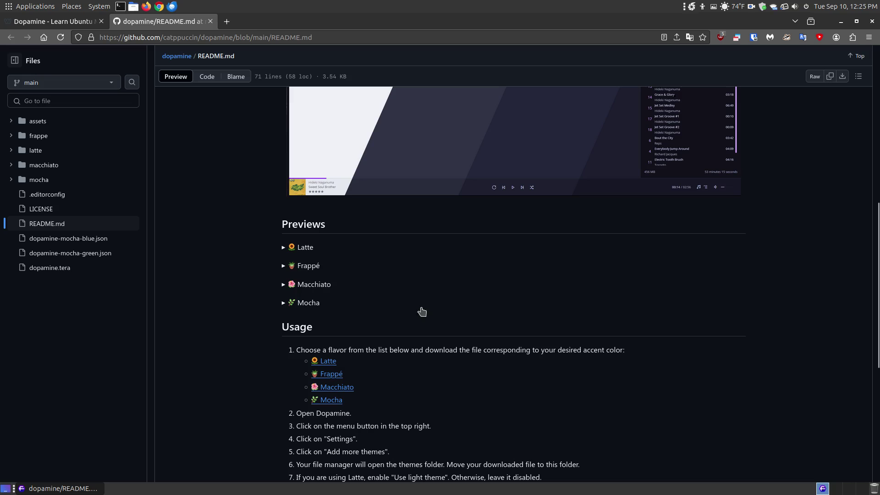
click(330, 376)
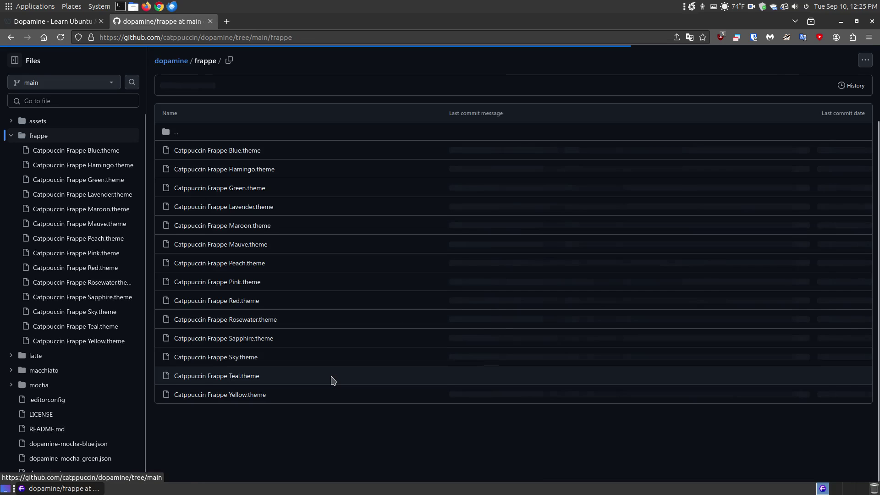
click(245, 155)
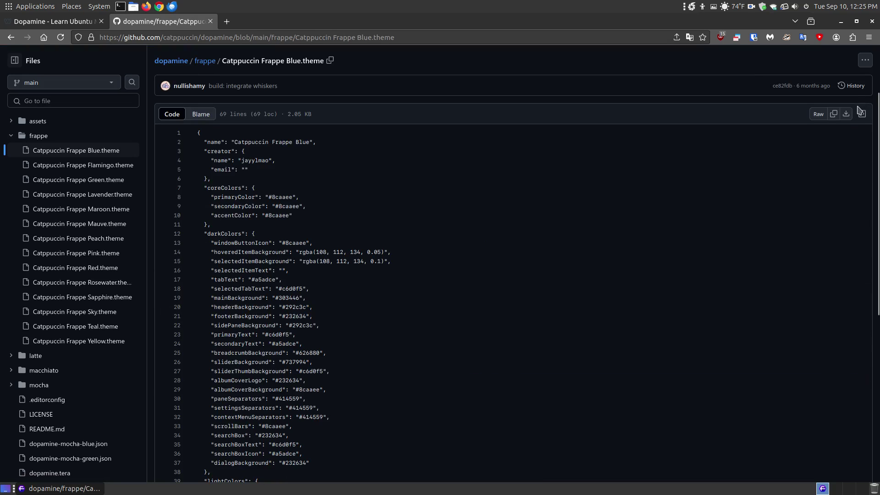
click(11, 37)
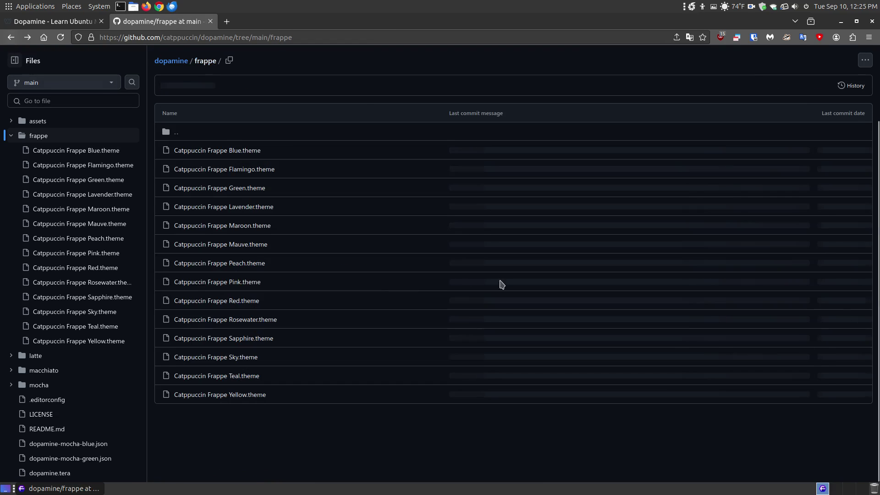
click(55, 21)
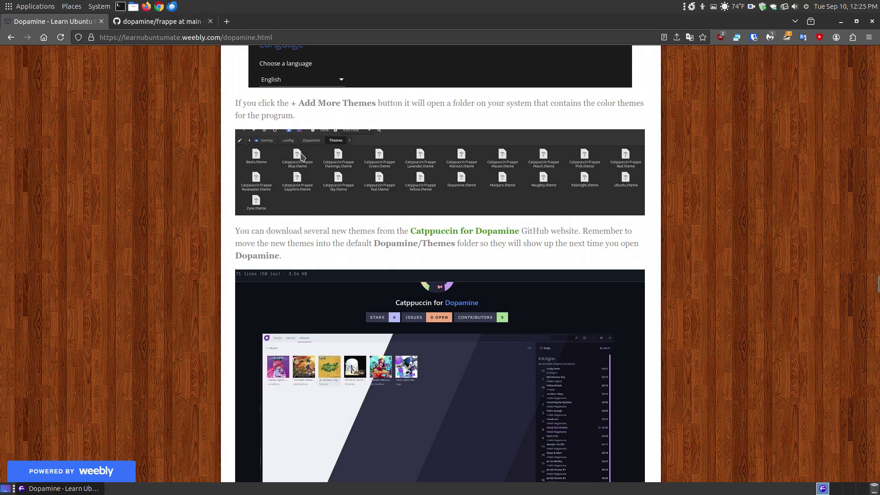
- Read about the additional installed themes and the remaining Appearance settings, from title bar and text size to pages and audio visualizer
scroll(407, 183, up, 4)
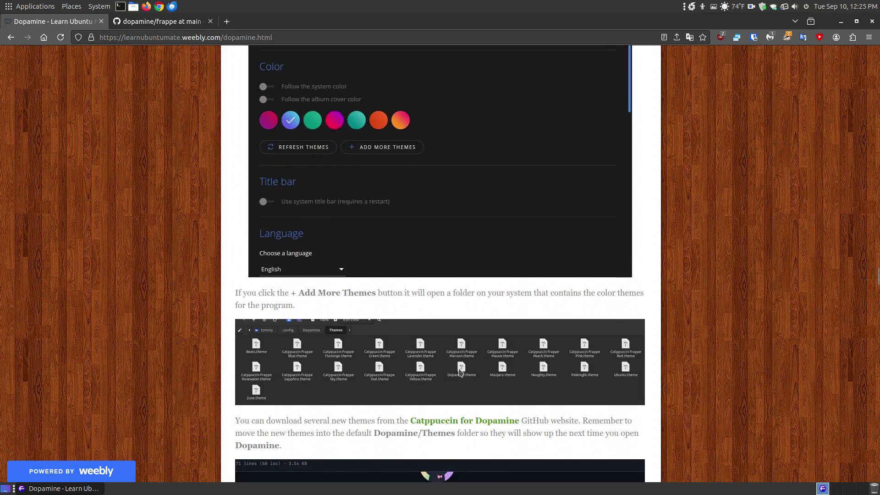
scroll(459, 372, down, 10)
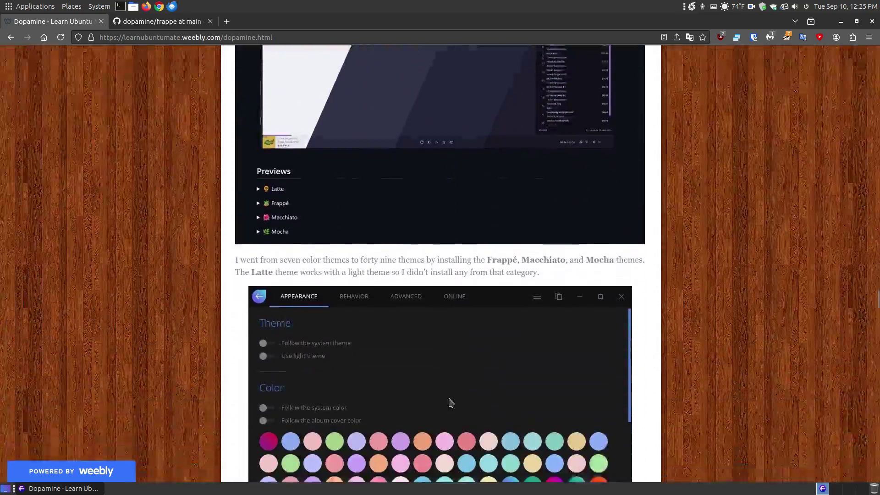
scroll(450, 403, down, 4)
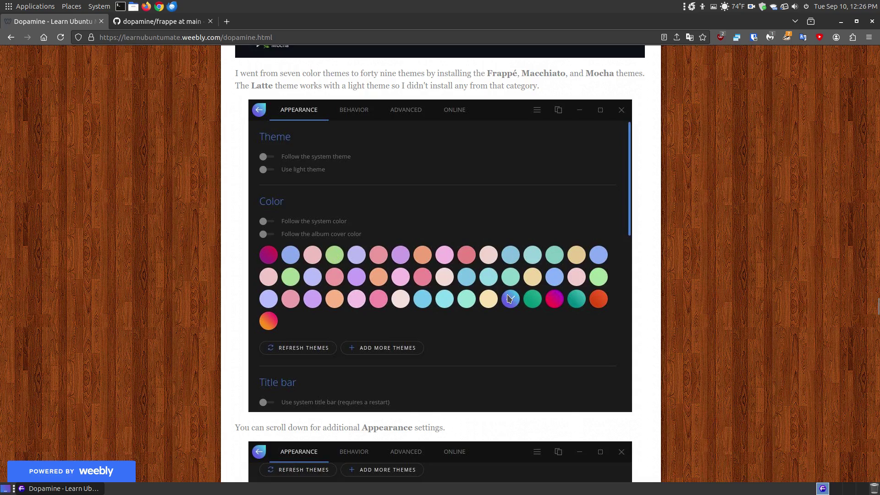
scroll(509, 303, down, 8)
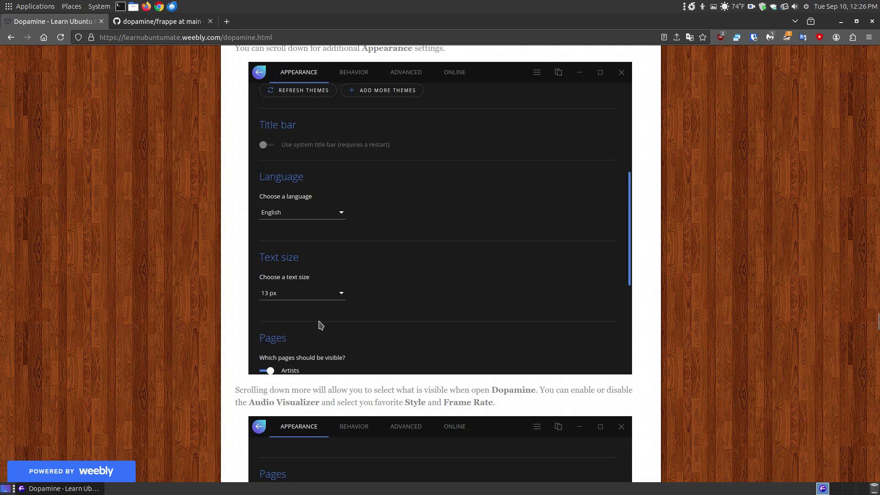
scroll(344, 297, down, 10)
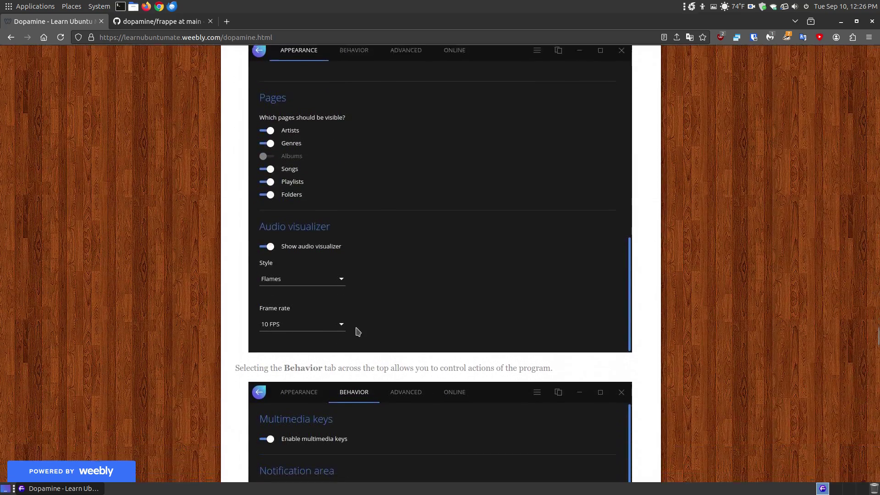
- Skim the guide's Behavior, Advanced and Online settings and the Music and Refresh screens of Manage collection
scroll(360, 335, down, 20)
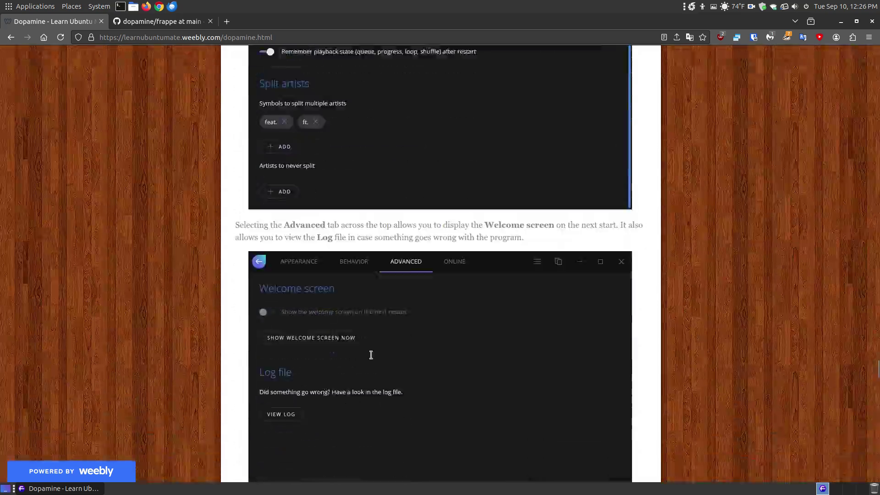
scroll(375, 369, down, 9)
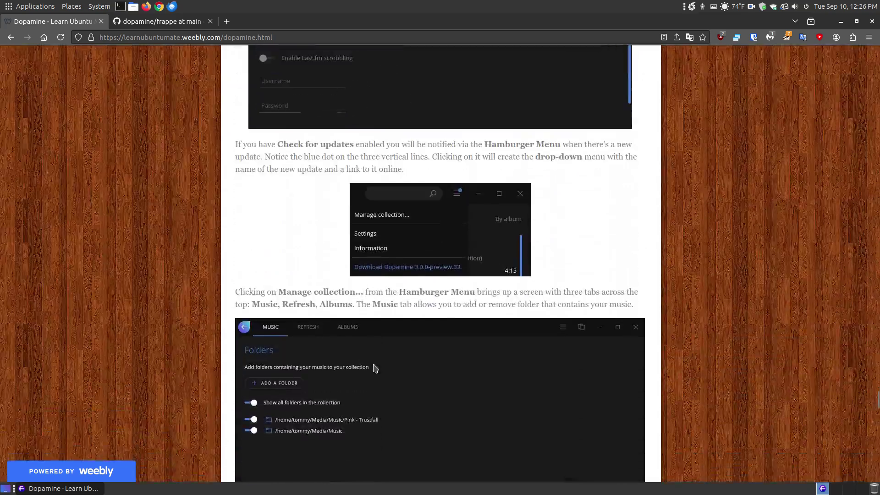
scroll(375, 368, down, 4)
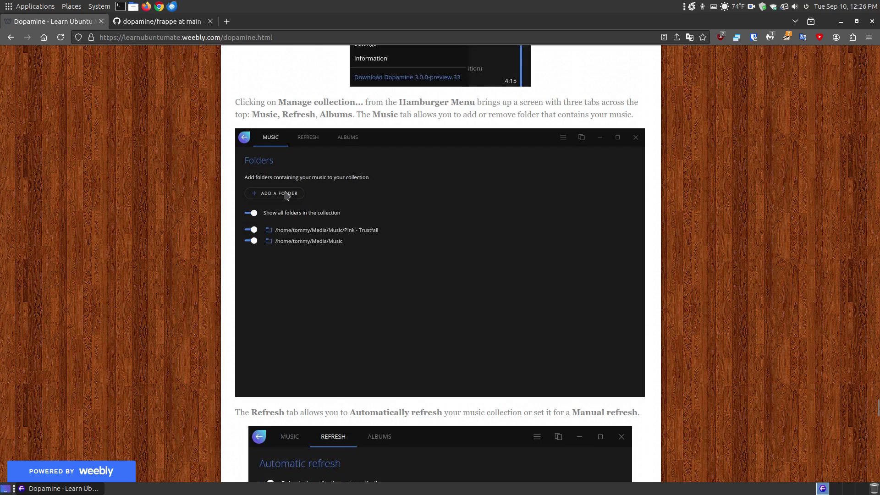
scroll(391, 253, down, 8)
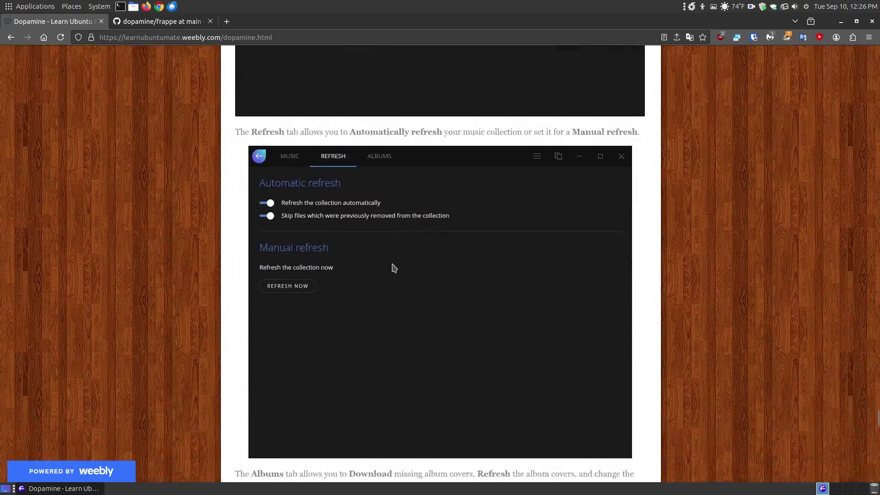
- Read the How to Uninstall Dopamine section, covering the AppImage, Synaptic, GDebi and Terminal methods, through to the guide's closing recommendation
scroll(395, 269, down, 13)
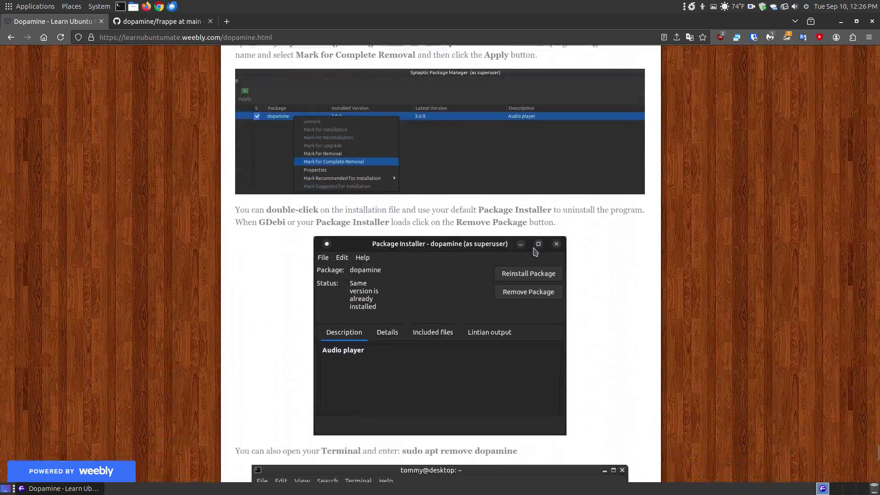
scroll(535, 251, up, 5)
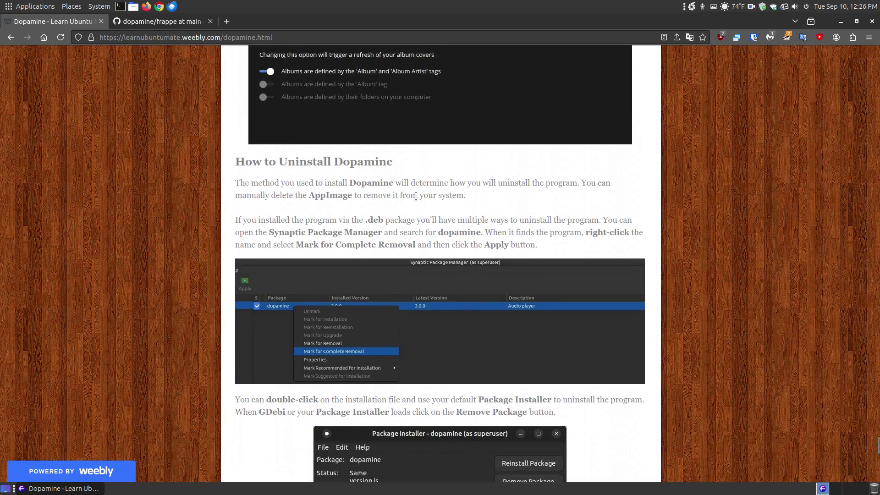
scroll(244, 273, down, 7)
scroll(416, 195, down, 8)
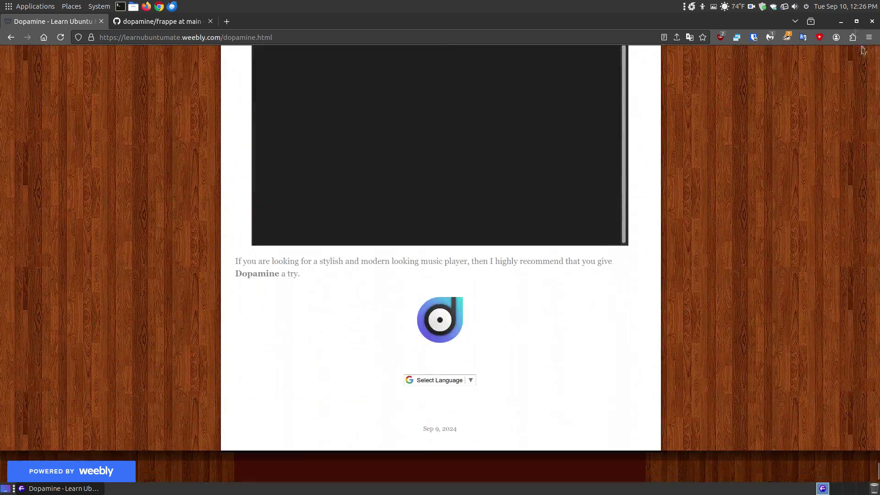
- Minimize the browser, launch Dopamine 3 from the Sound & Video applications and show its music library by genre
click(841, 22)
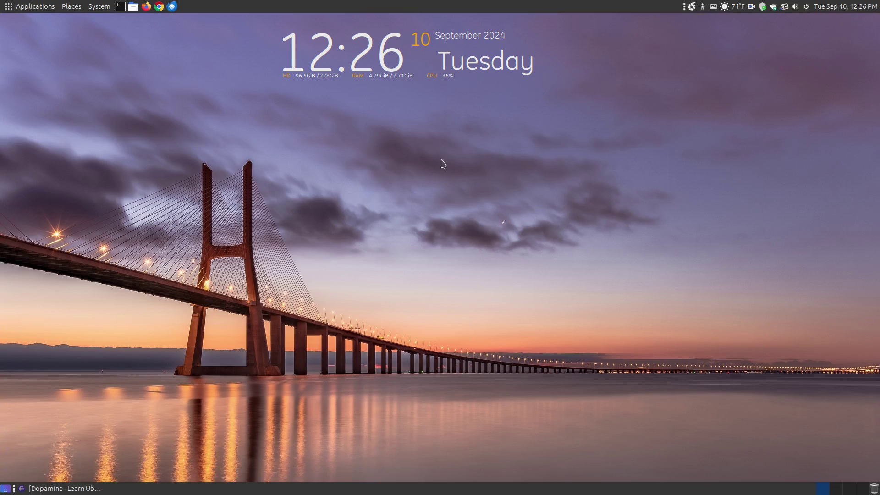
click(3, 3)
mouse_move(33, 129)
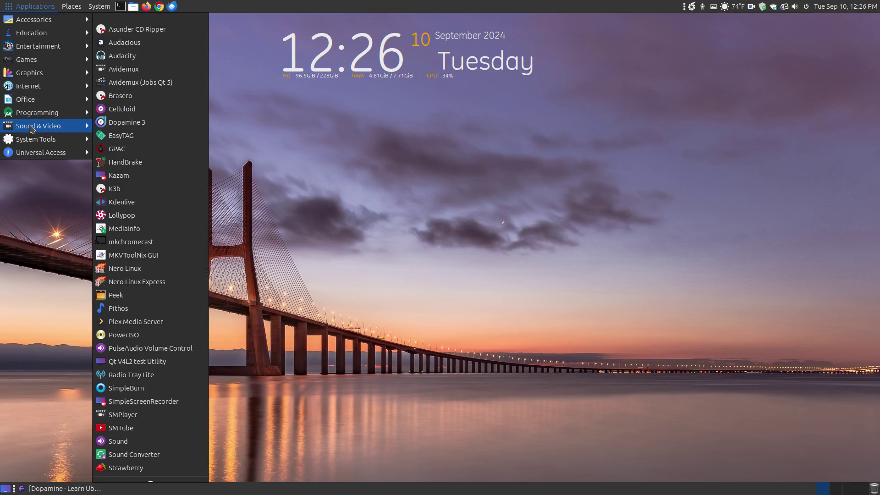
click(149, 126)
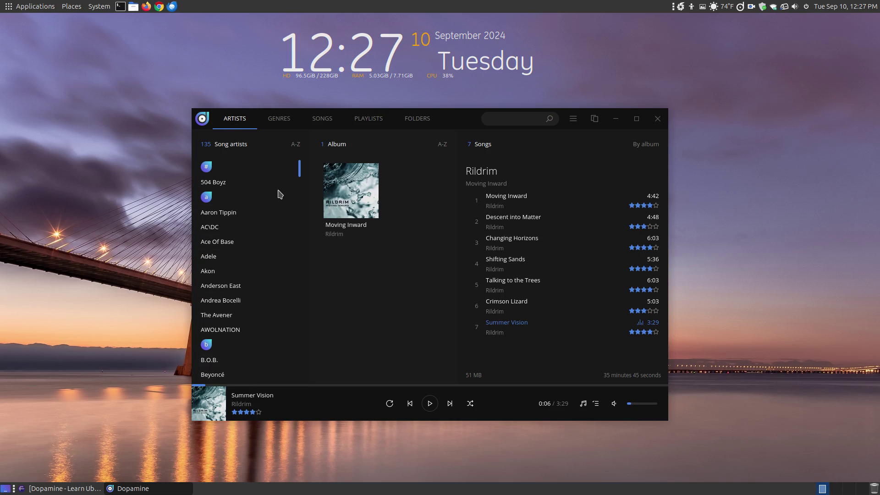
click(282, 123)
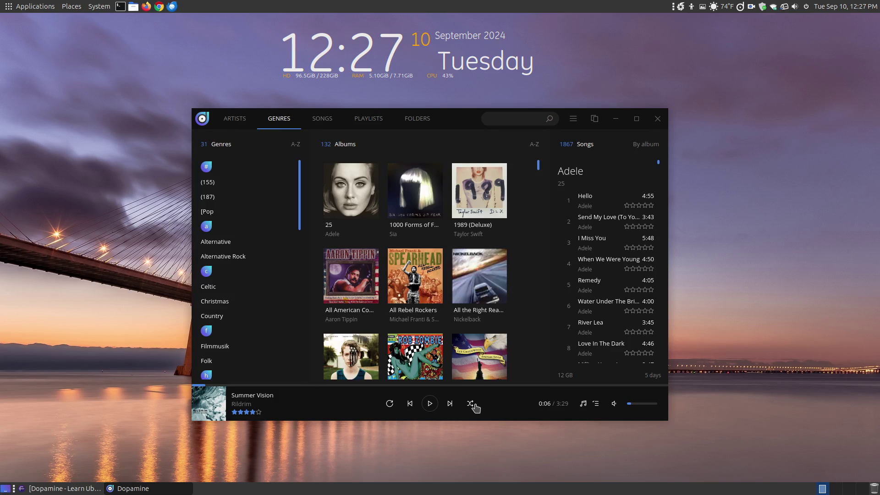
- Show the music library's Songs, Playlists, Folders and Artists views in turn
click(312, 123)
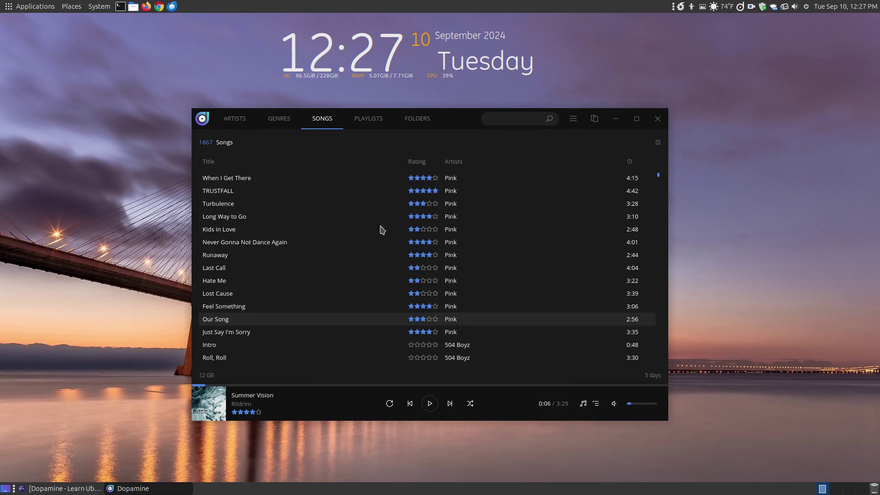
click(384, 120)
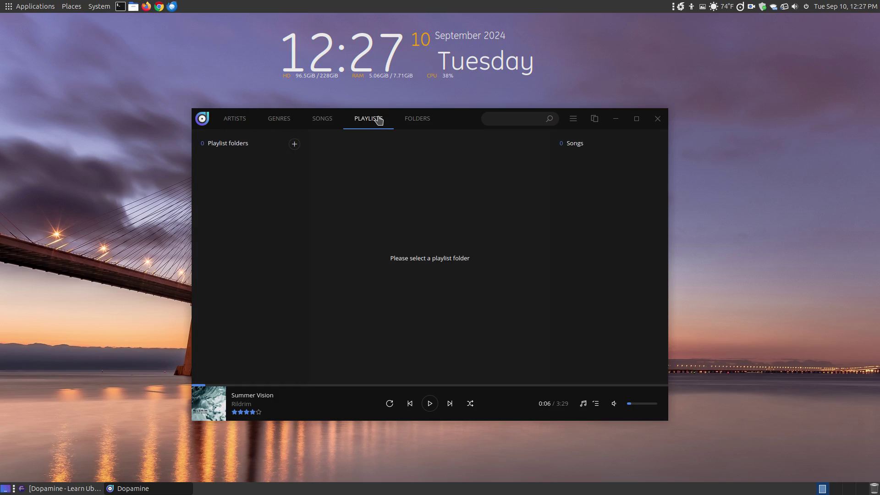
click(416, 119)
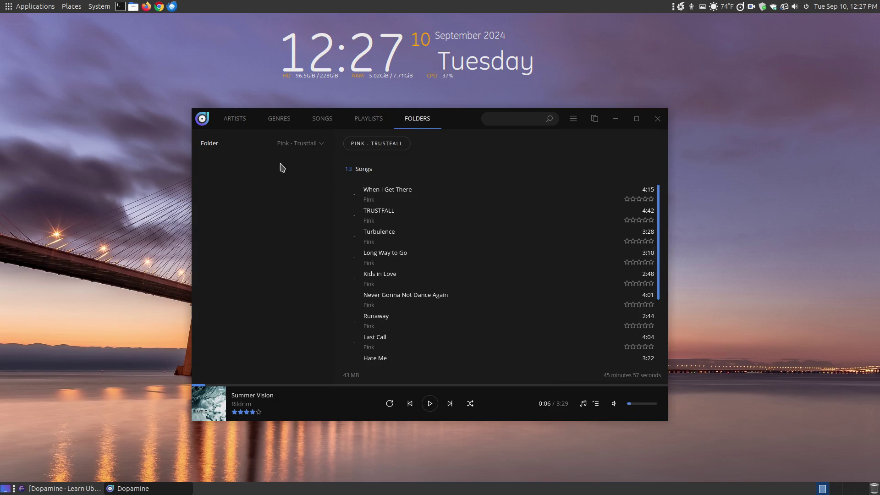
click(244, 122)
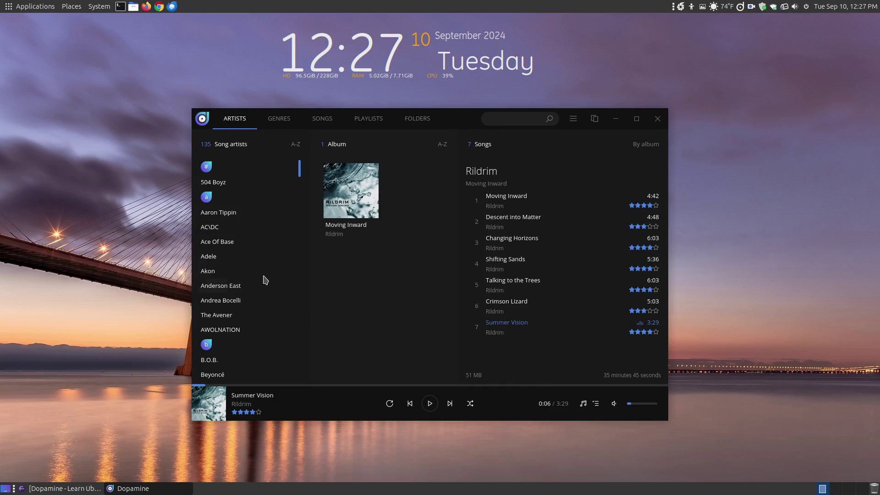
- Play the song Summer Vision by Rildrim briefly and pause it
double_click(517, 325)
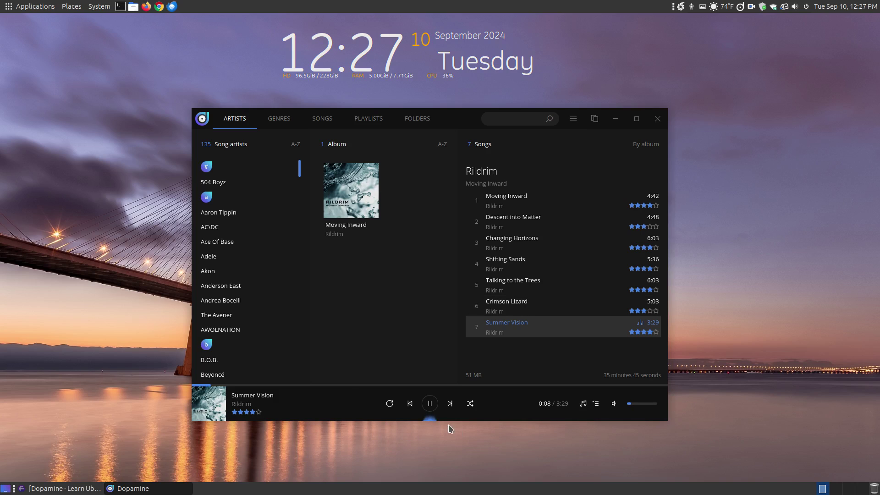
click(430, 405)
- Review the About and Components pages of the program's information screen and return to the music library
click(572, 119)
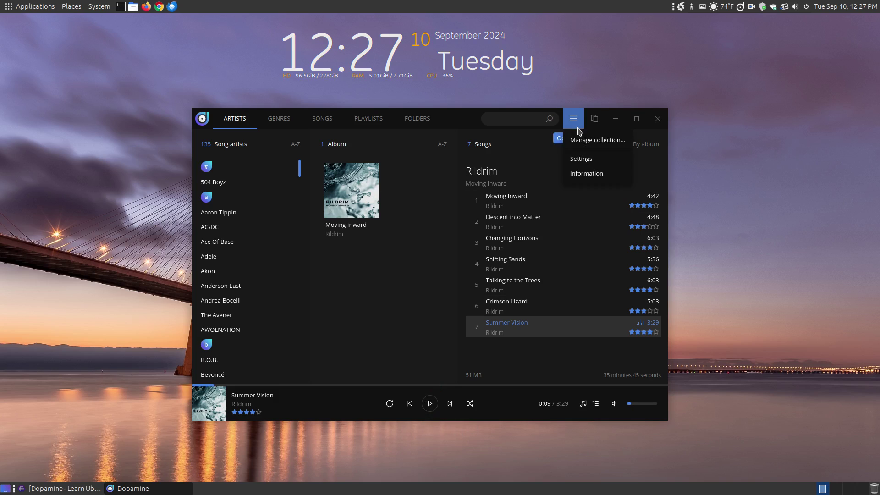
click(586, 174)
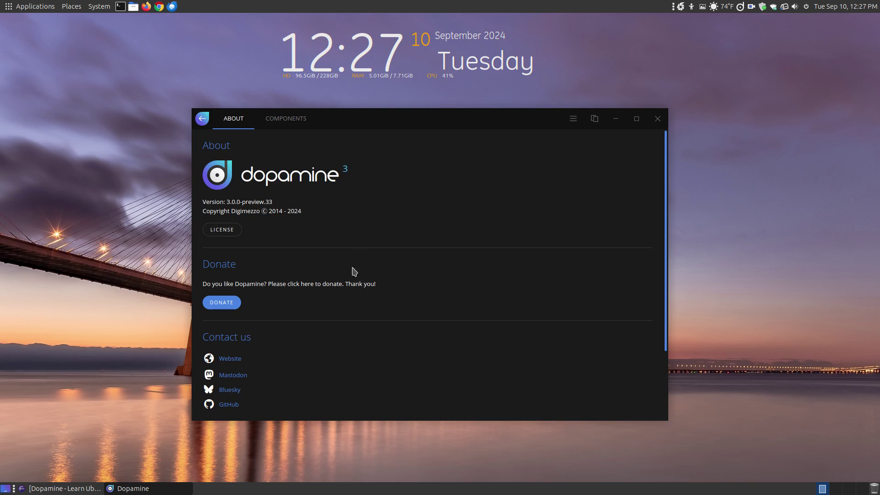
scroll(361, 279, down, 2)
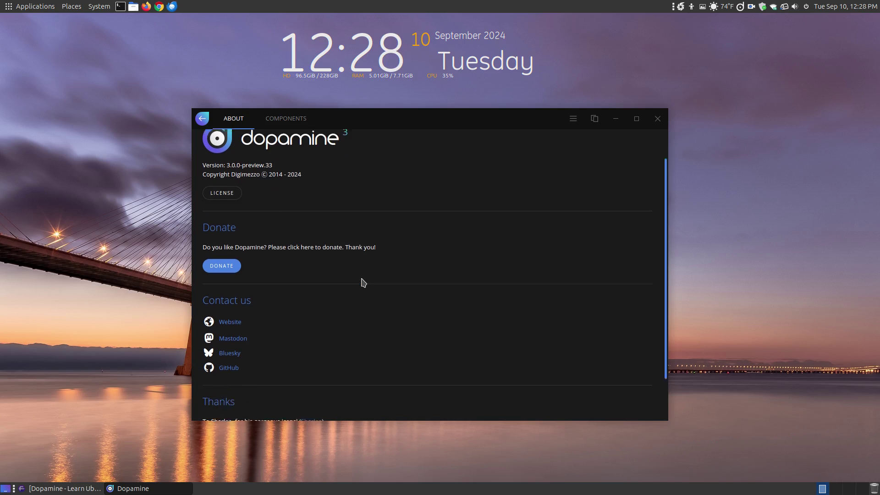
scroll(399, 273, down, 1)
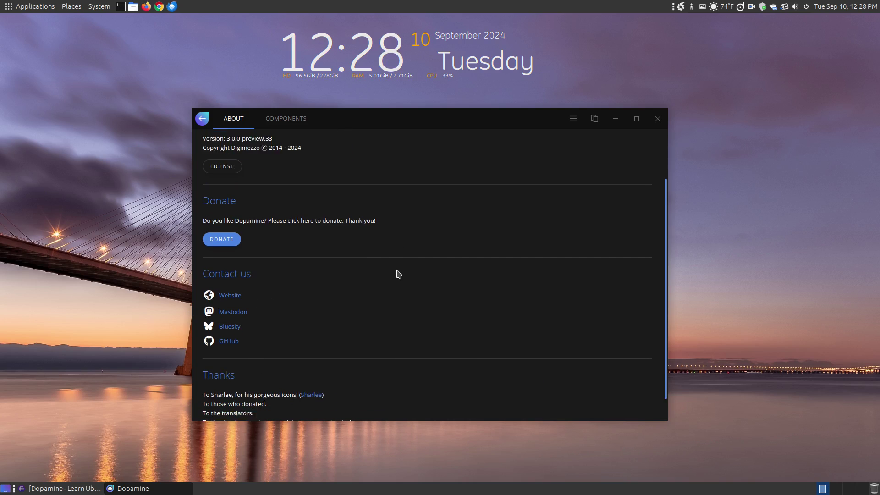
scroll(398, 274, up, 3)
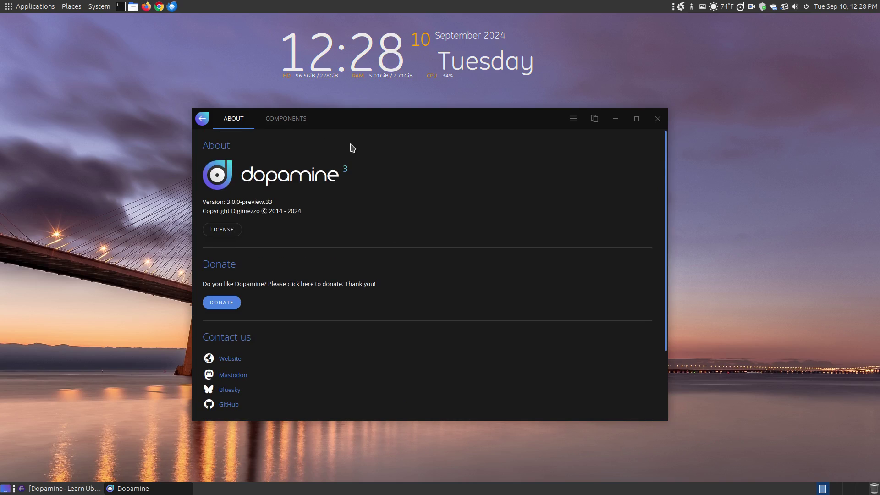
click(281, 129)
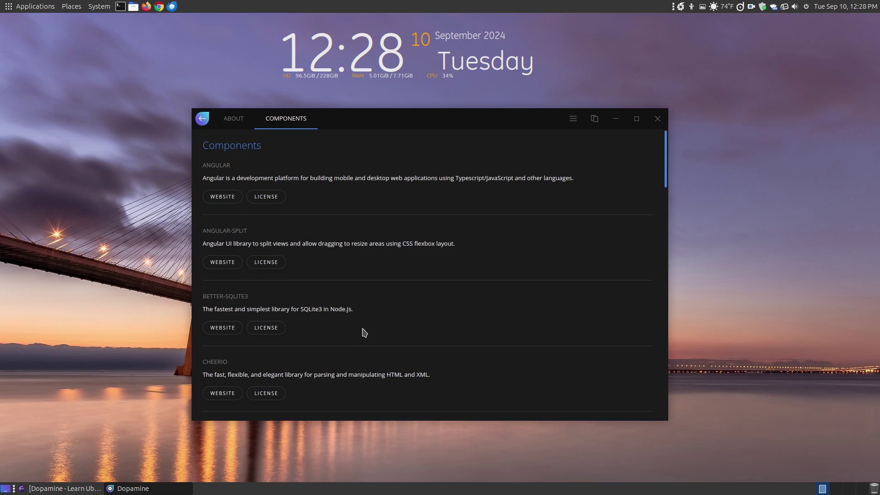
click(232, 120)
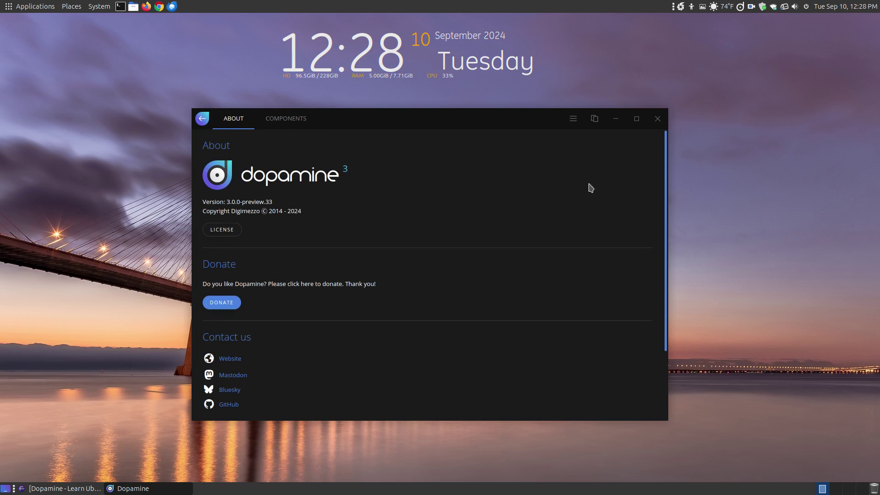
click(202, 118)
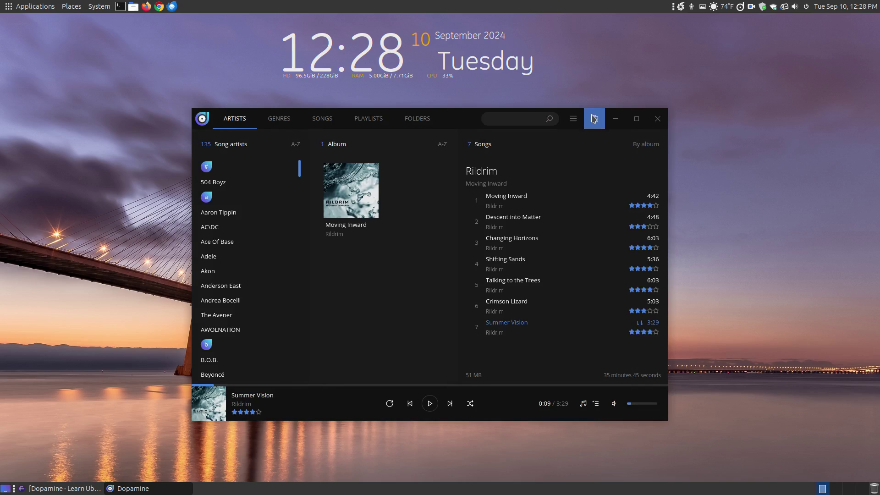
- Open the Appearance settings, widen the Dopamine window slightly and reposition it on the desktop
click(580, 124)
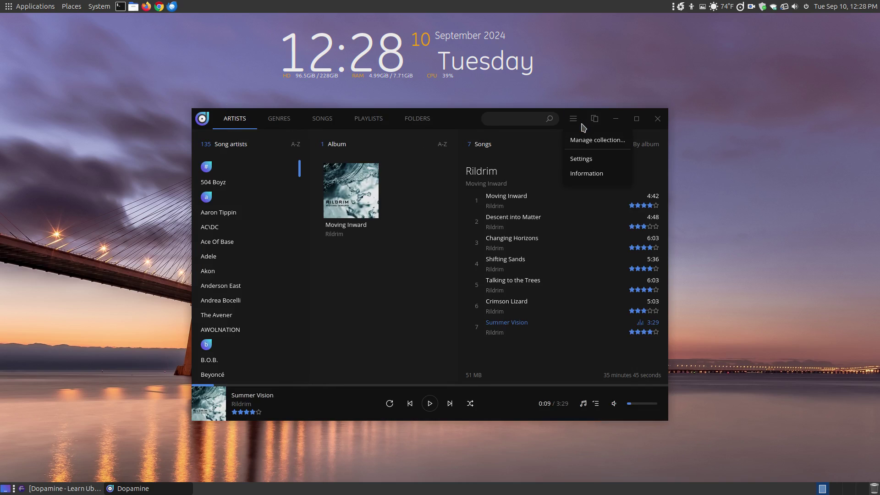
click(581, 161)
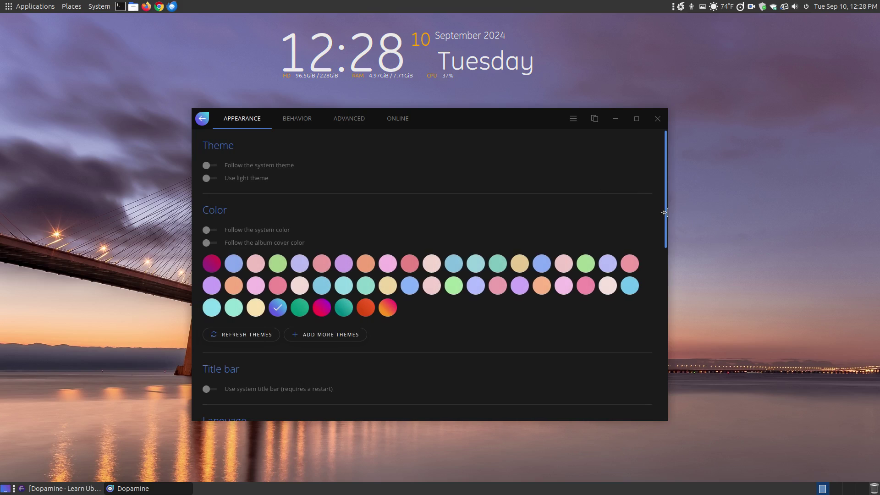
drag(664, 212, 672, 231)
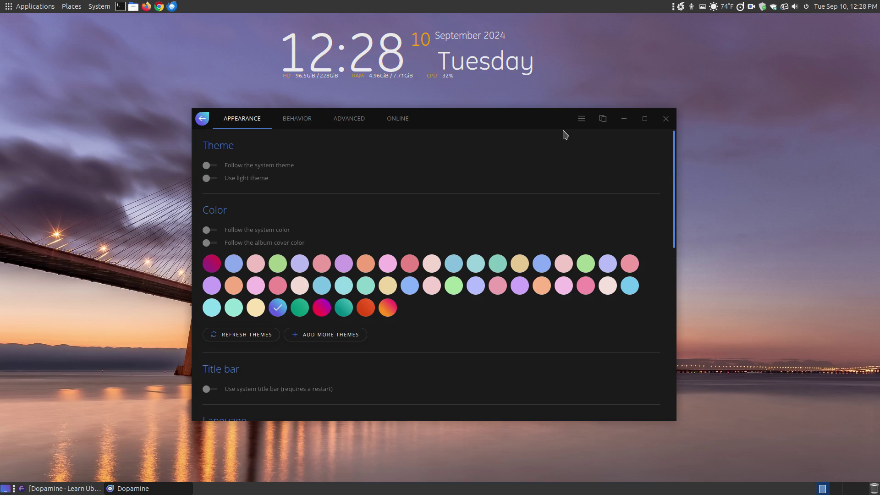
mouse_move(522, 118)
mouse_down()
mouse_move(609, 173)
mouse_move(517, 119)
mouse_up()
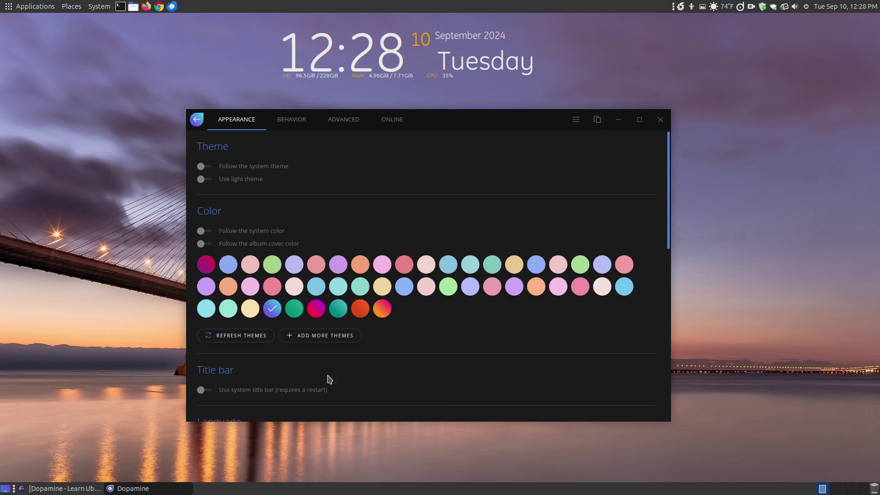
right_click(179, 486)
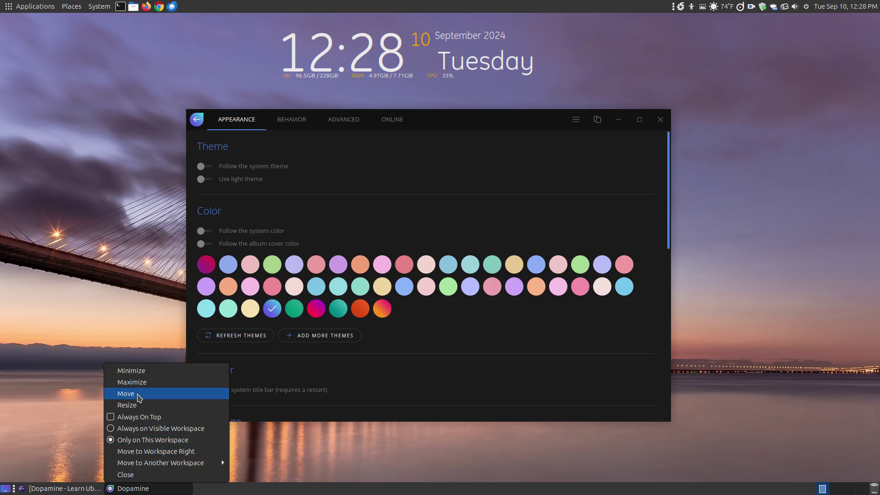
click(476, 121)
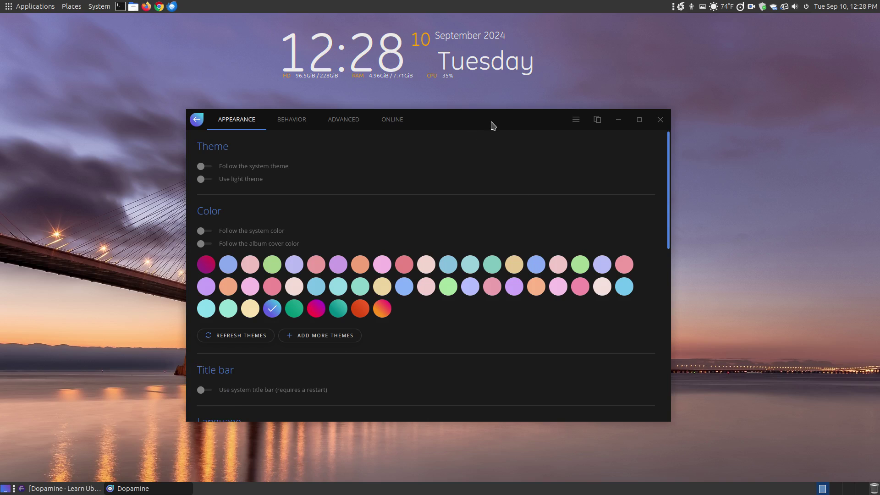
mouse_move(492, 125)
mouse_down()
mouse_move(491, 143)
mouse_move(477, 123)
mouse_move(494, 128)
mouse_up()
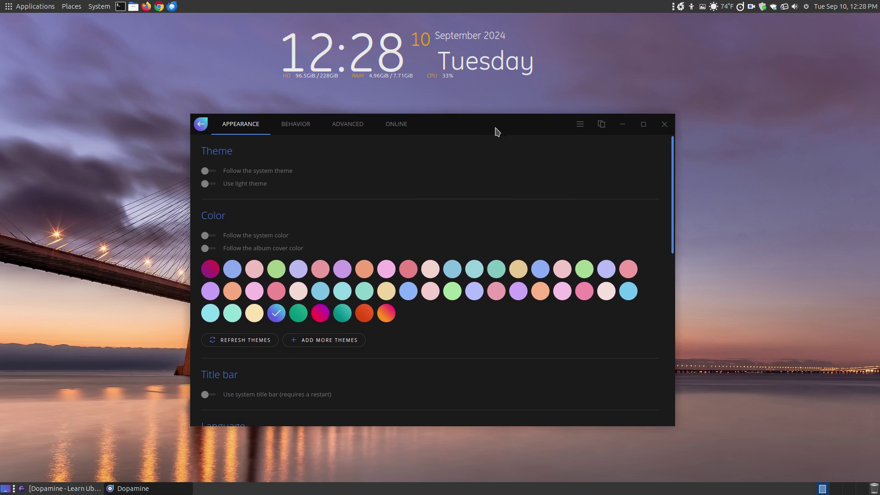
- Try the light theme on and off, and preview the magenta-red gradient color theme in the music library
click(210, 183)
click(214, 185)
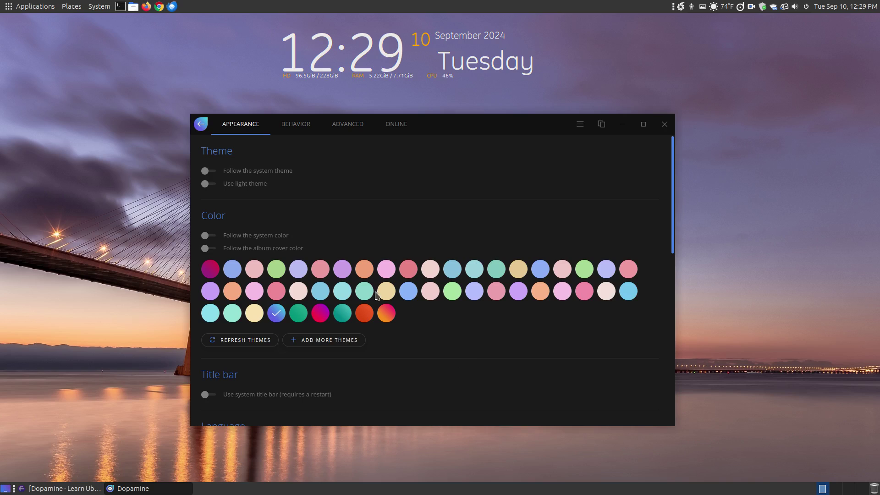
click(317, 316)
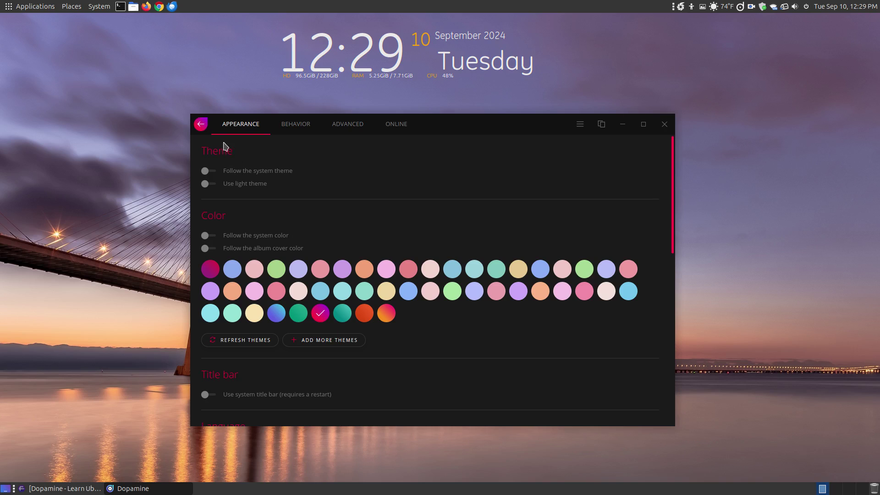
click(202, 125)
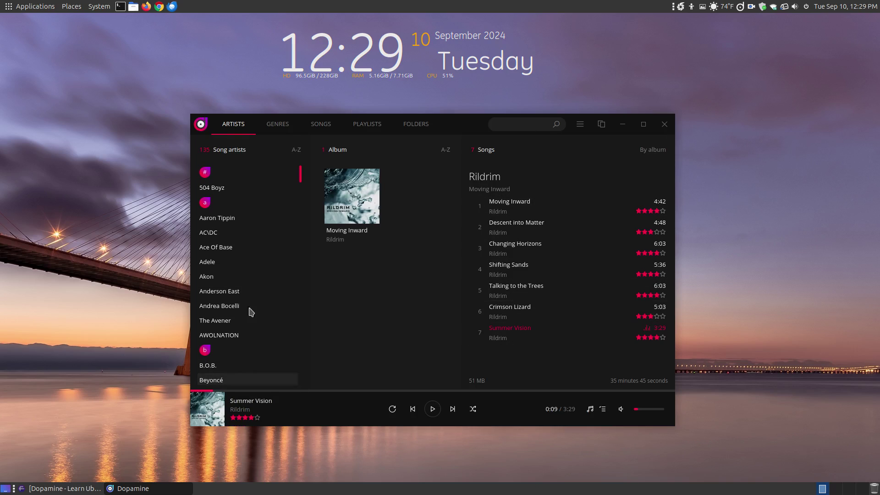
- Try Palenight, the green theme, Catppuccin Mocha Yellow and several purple and pink color themes in the Appearance settings, ending on the blue-violet gradient theme
click(587, 130)
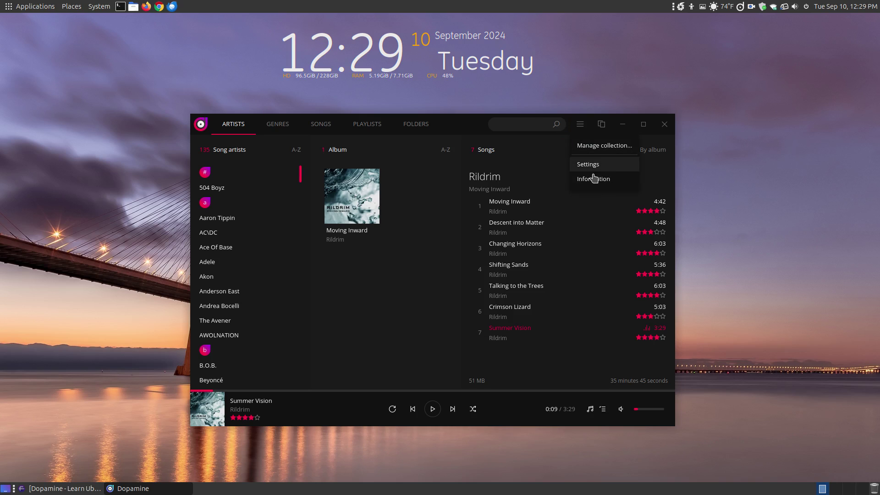
click(586, 164)
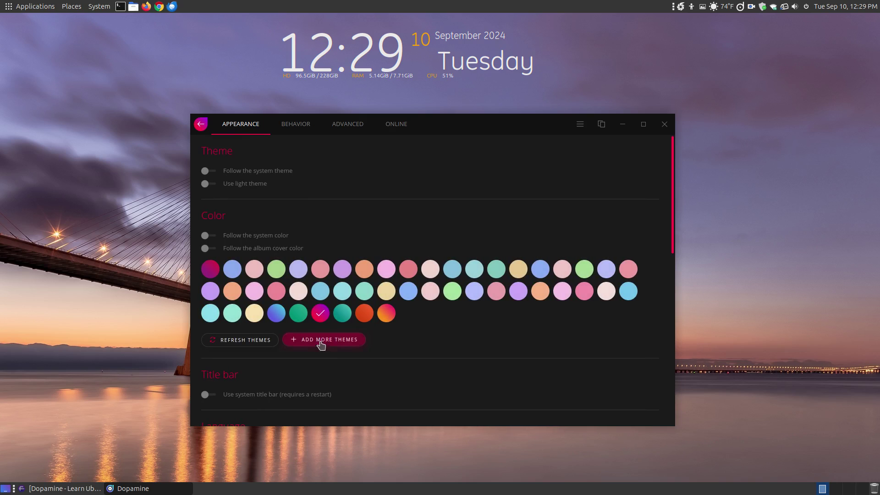
click(342, 313)
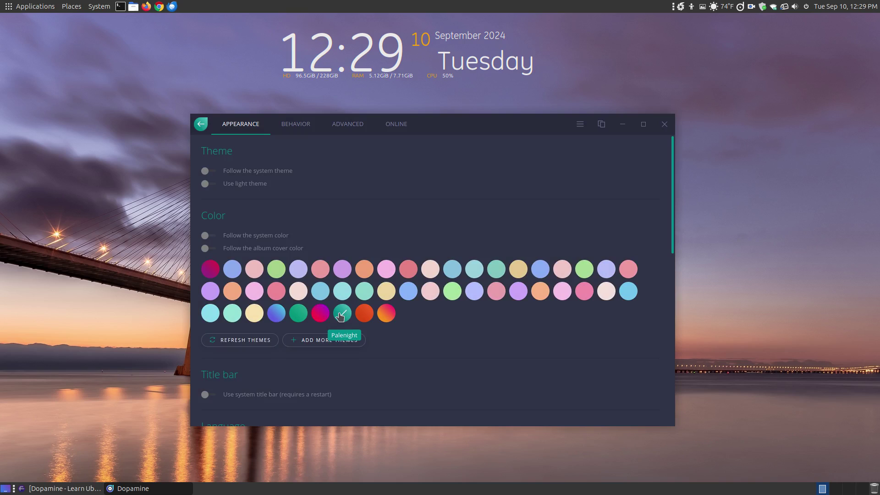
click(305, 318)
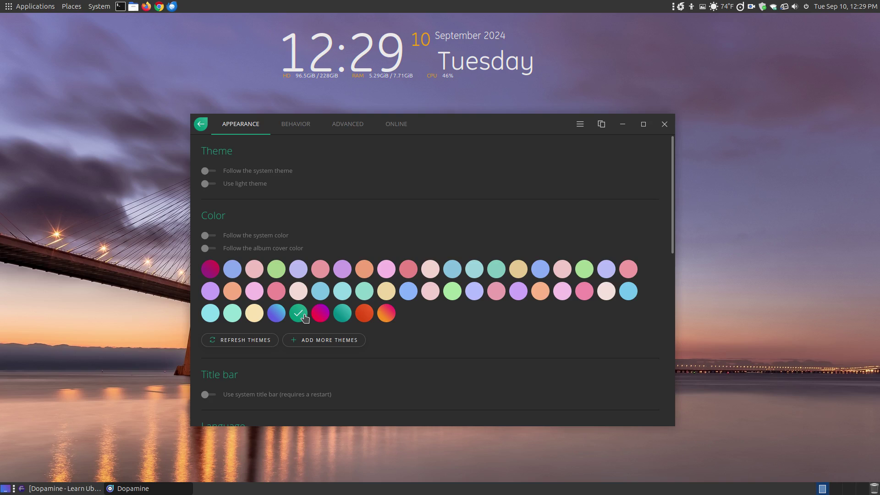
click(276, 317)
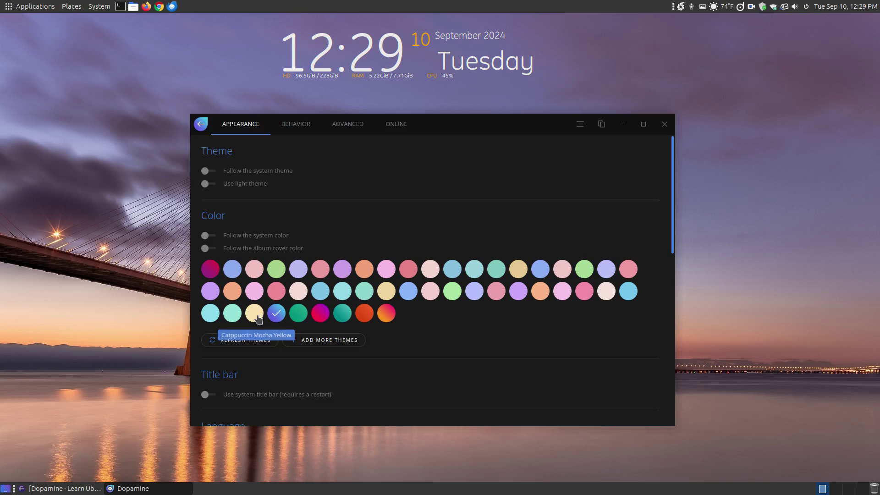
click(258, 318)
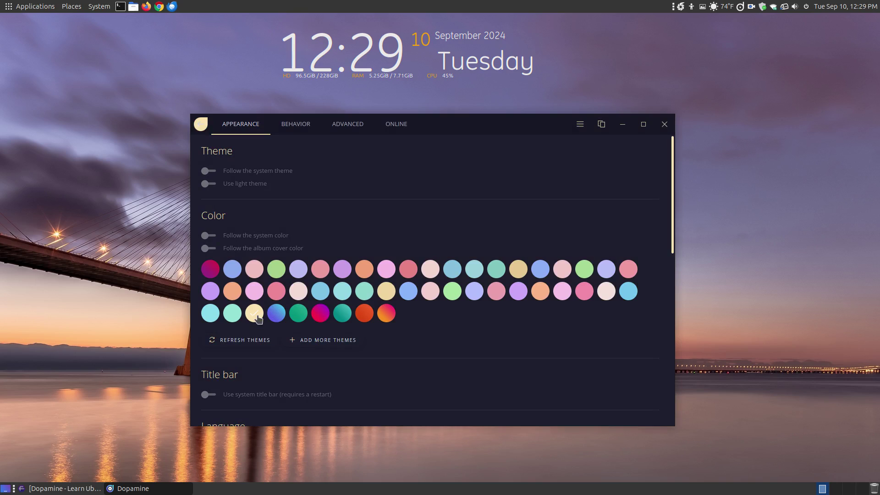
click(343, 271)
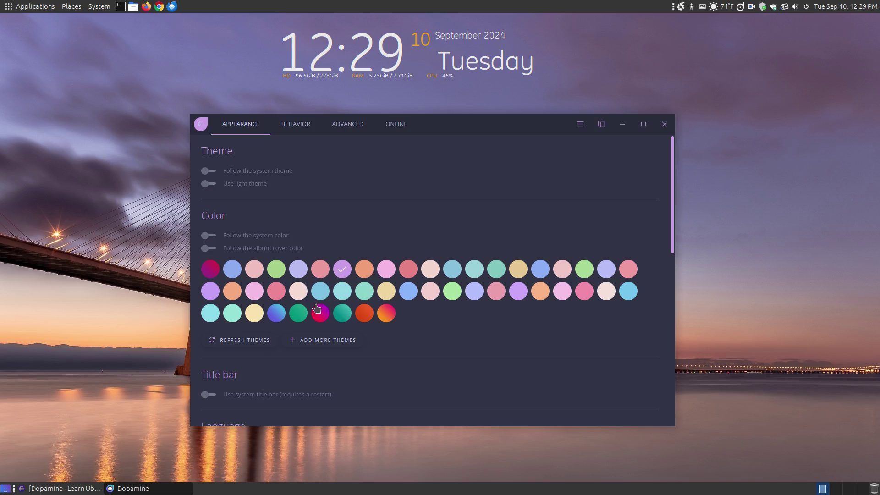
click(251, 294)
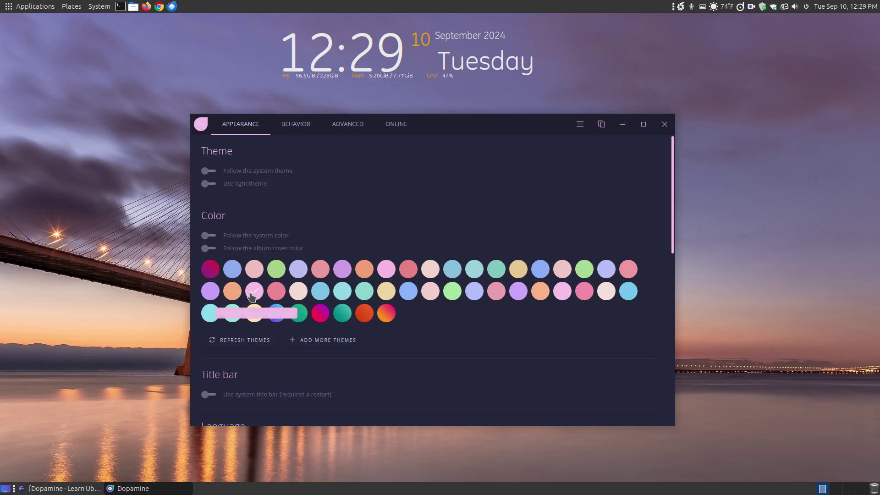
click(492, 294)
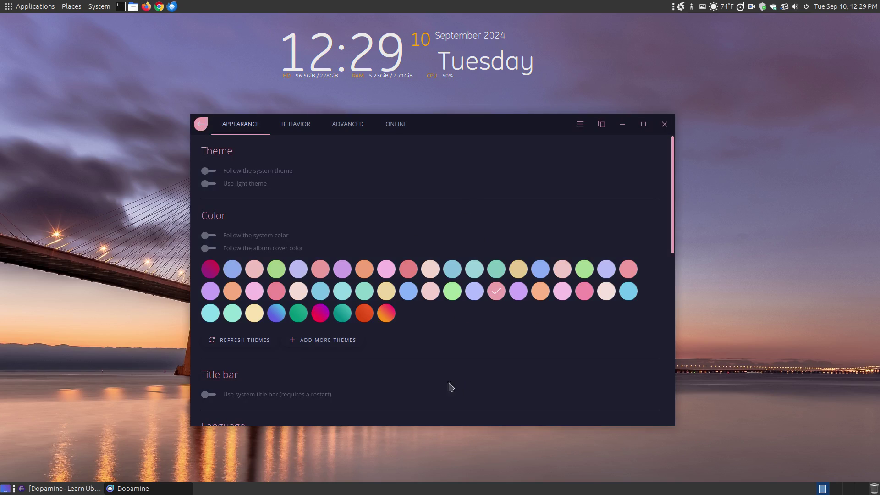
click(277, 316)
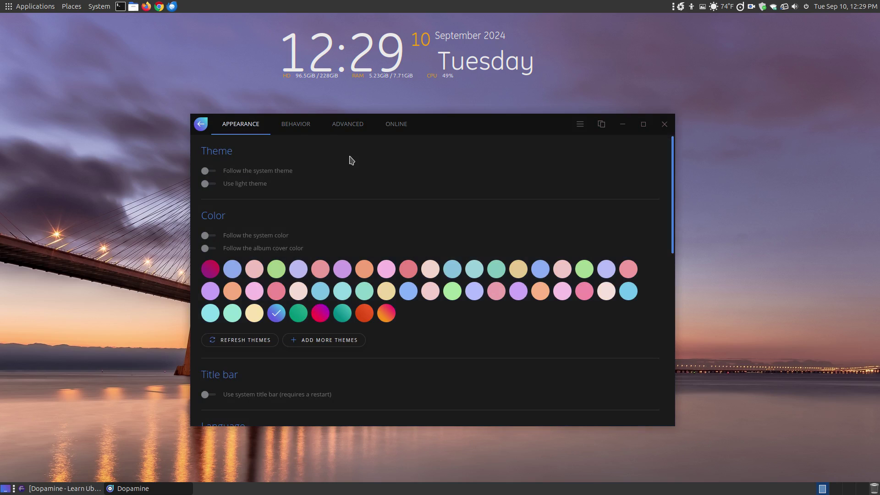
- Look through the Behavior settings from multimedia keys downward and show the Advanced settings
click(308, 134)
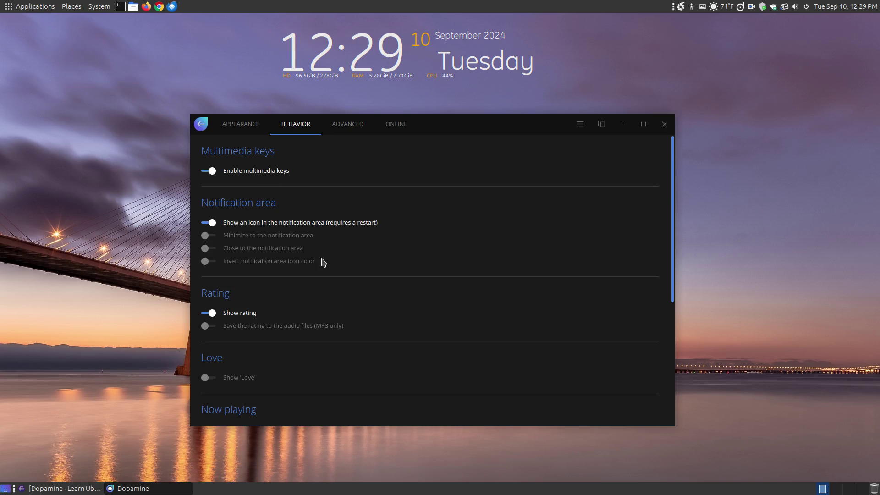
scroll(324, 275, down, 5)
scroll(334, 284, up, 5)
click(361, 131)
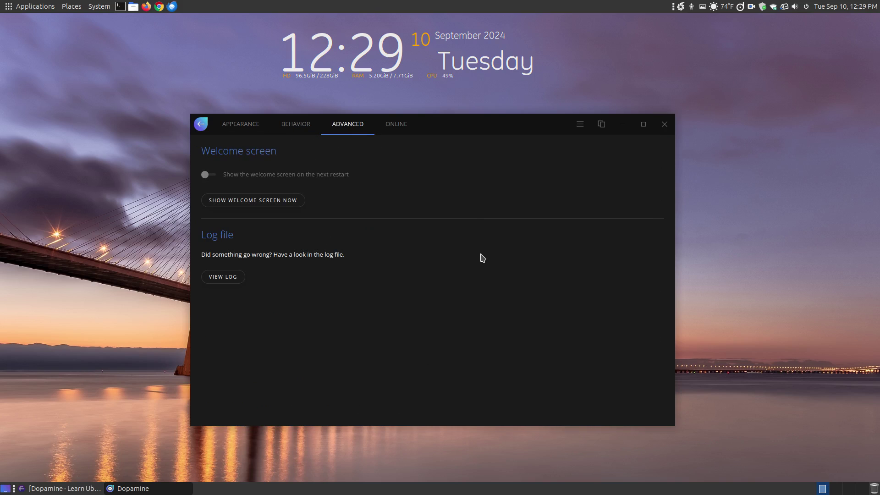
- Show the Online settings and open the application menu beside them
click(404, 131)
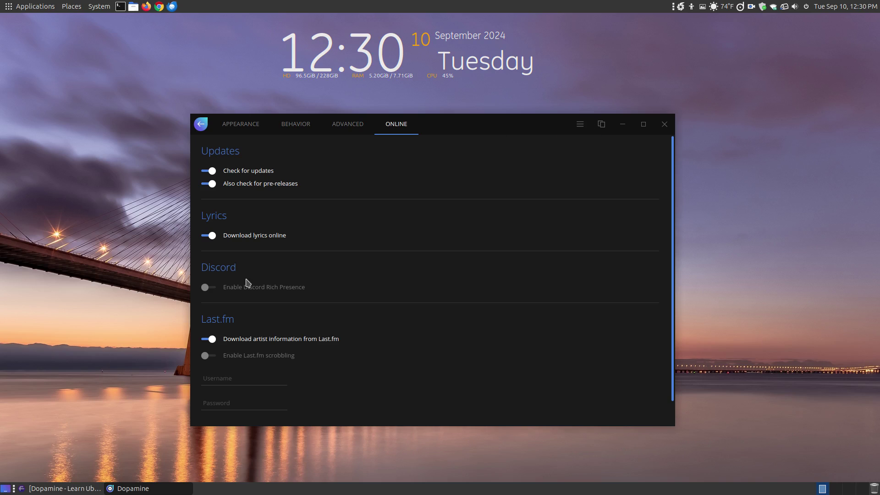
click(580, 123)
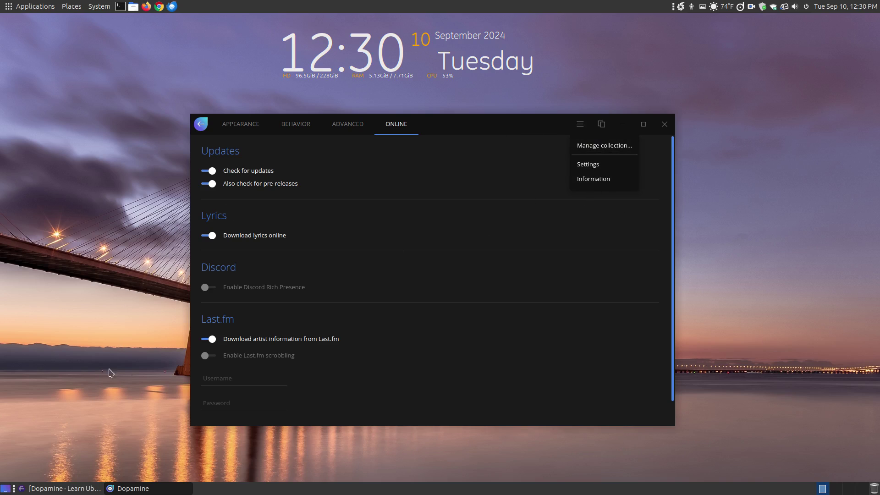
- Switch to the Dopamine guide in the browser and find the section on update notifications in the hamburger menu
click(82, 488)
scroll(765, 331, up, 15)
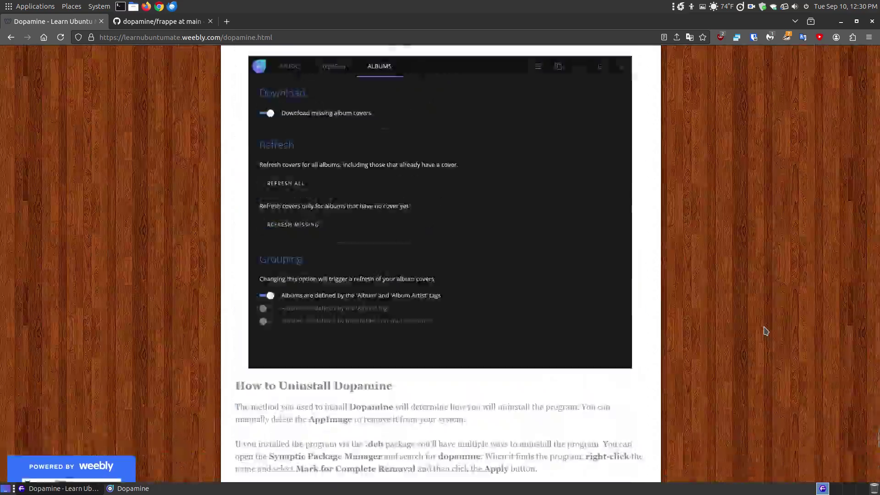
scroll(765, 331, up, 20)
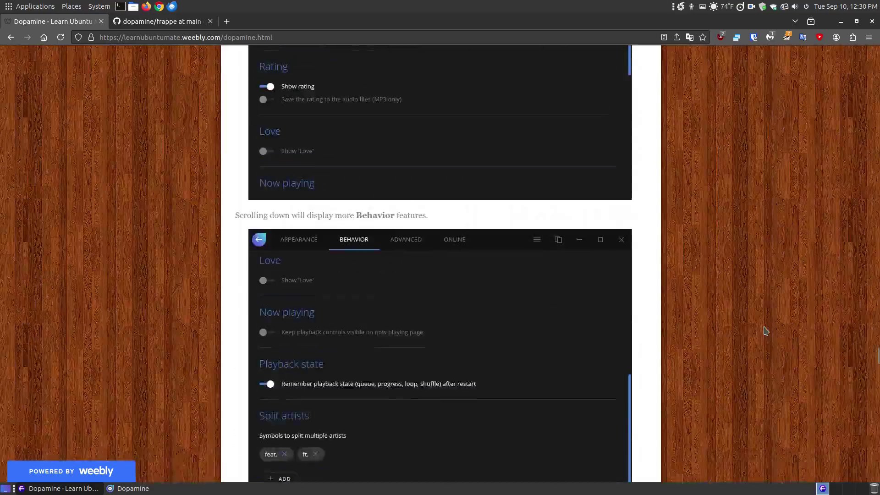
scroll(765, 331, up, 20)
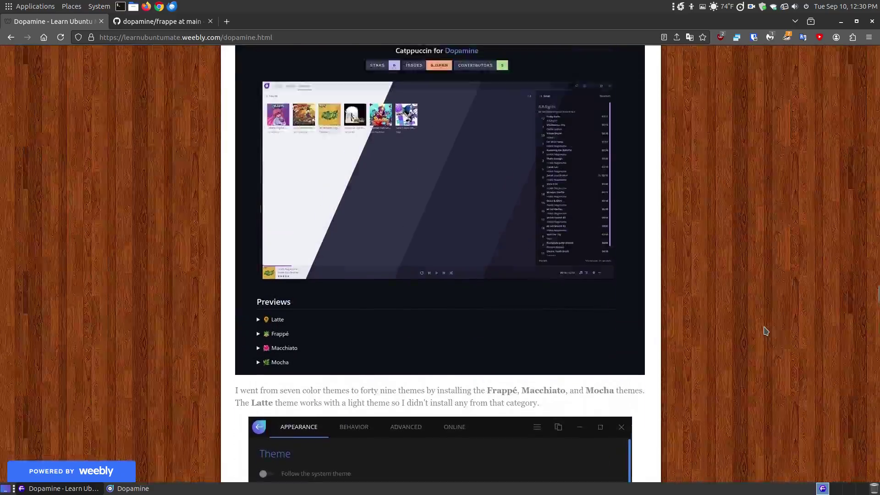
scroll(765, 331, up, 10)
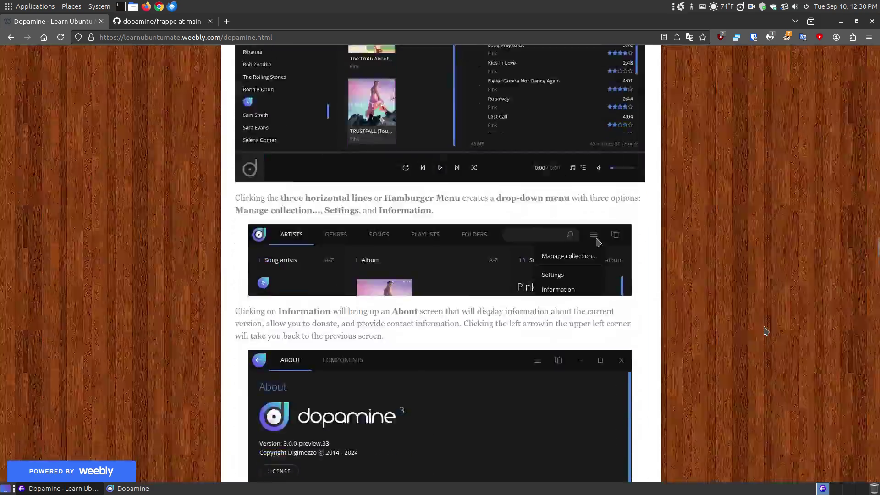
scroll(759, 333, up, 20)
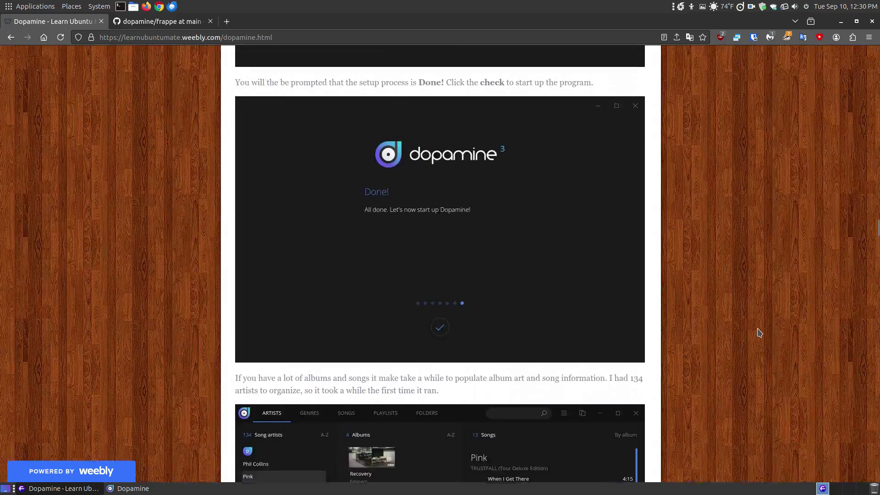
scroll(759, 333, up, 3)
scroll(742, 369, down, 15)
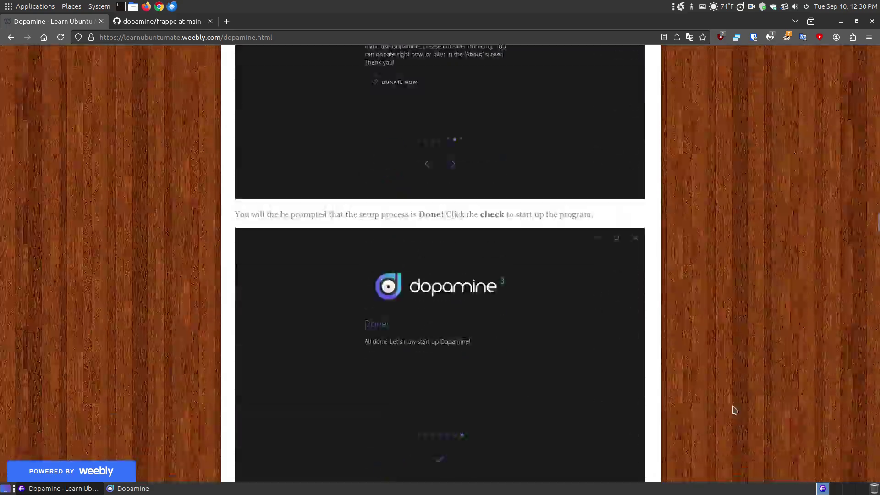
scroll(732, 424, down, 15)
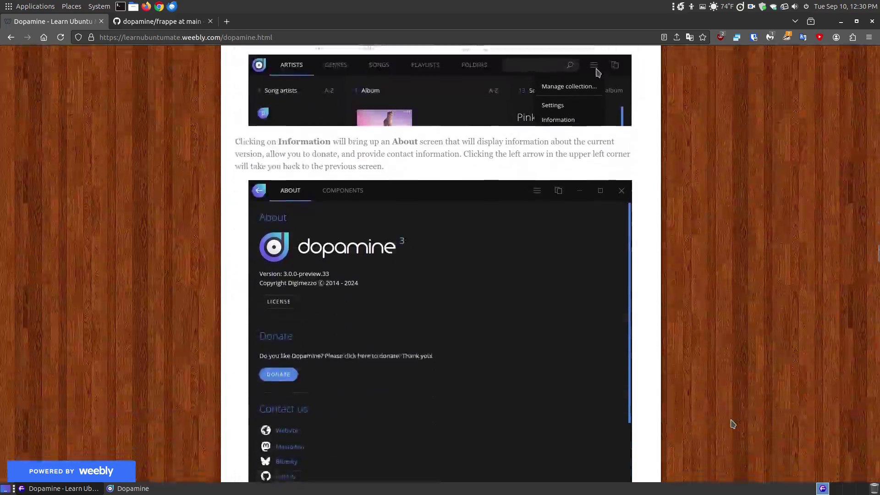
scroll(732, 439, down, 15)
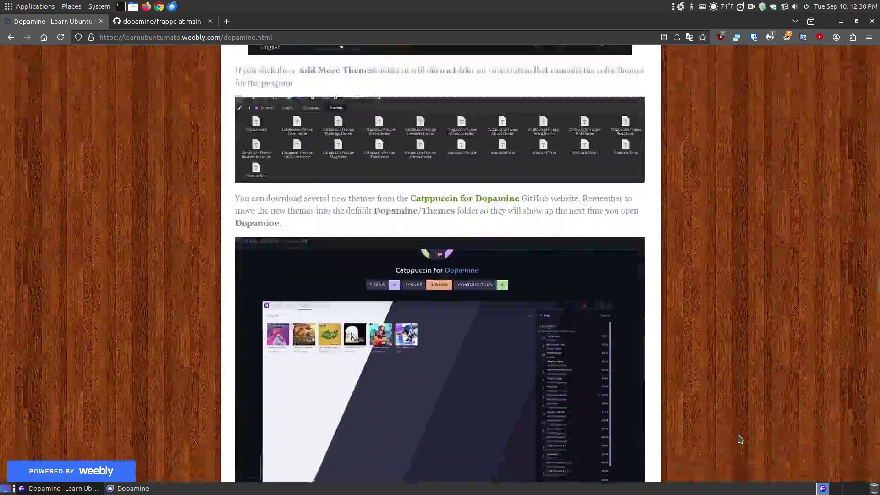
scroll(742, 442, down, 15)
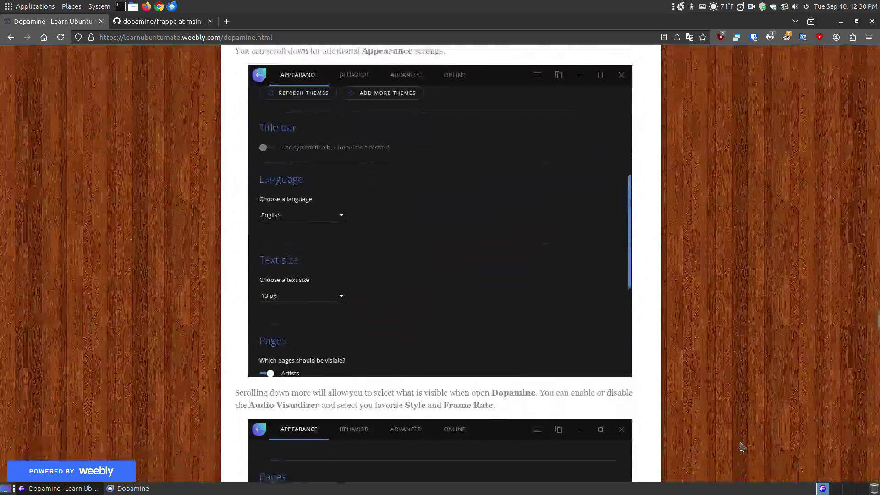
scroll(743, 447, down, 15)
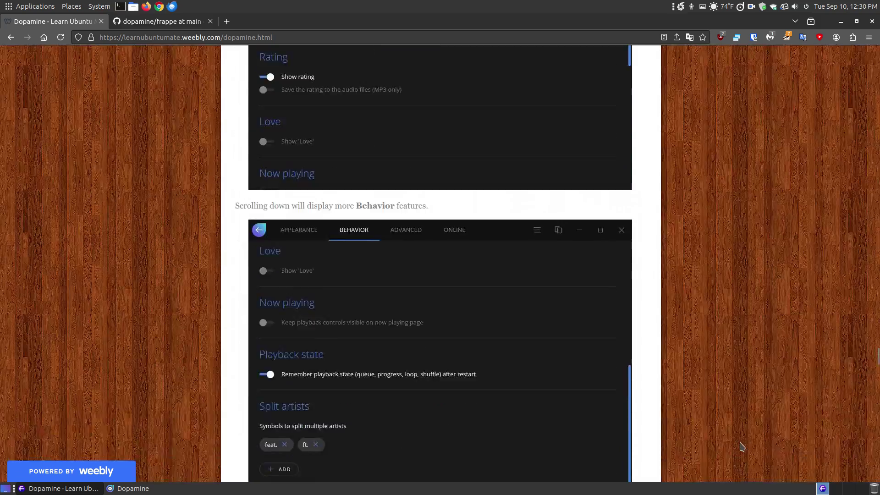
scroll(742, 459, down, 15)
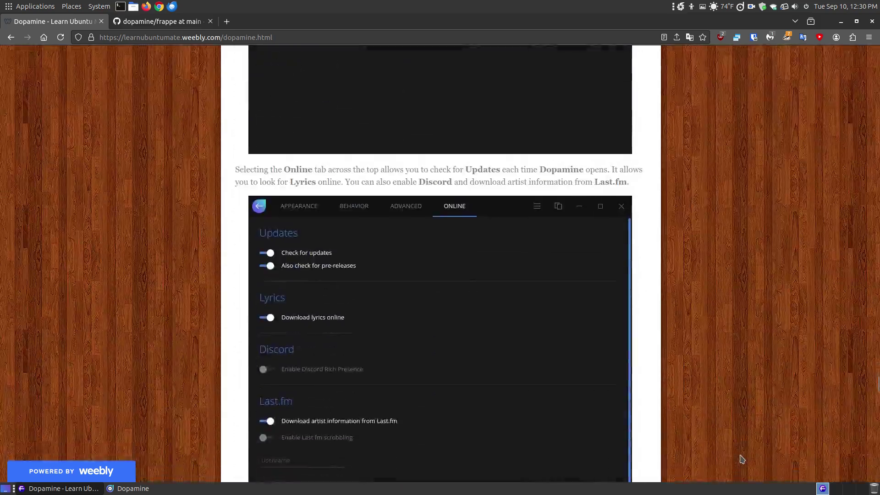
scroll(742, 462, down, 4)
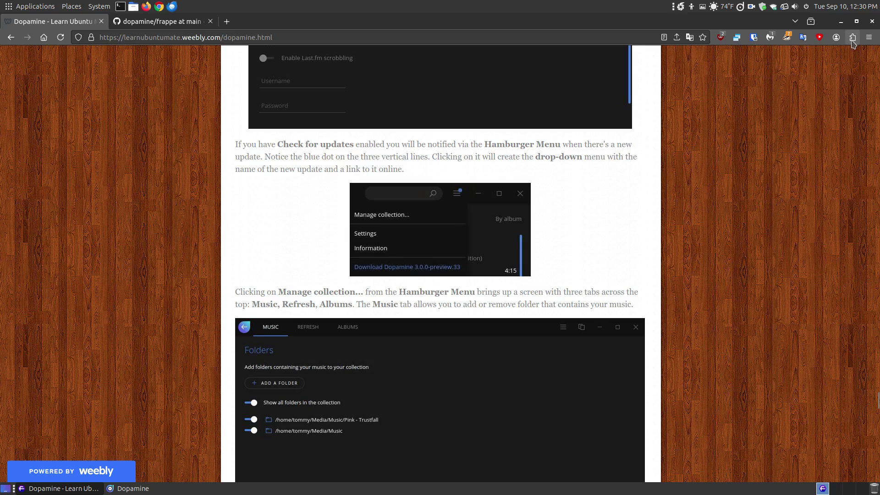
- Return to the Dopamine window, close its menu and look through the Online settings down to the Last.fm login
click(841, 22)
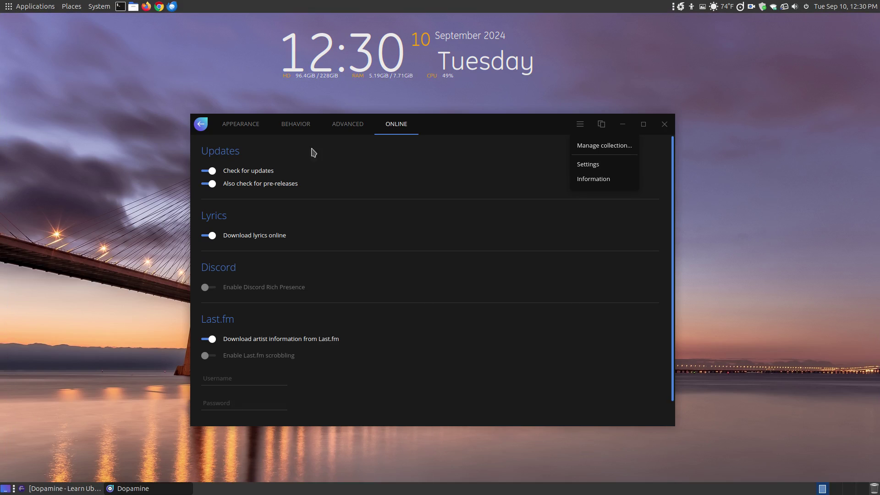
click(381, 188)
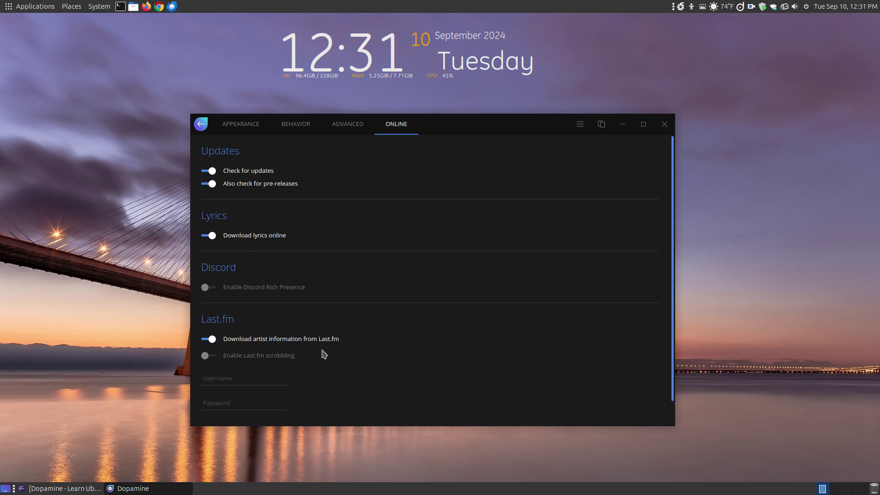
scroll(459, 331, down, 1)
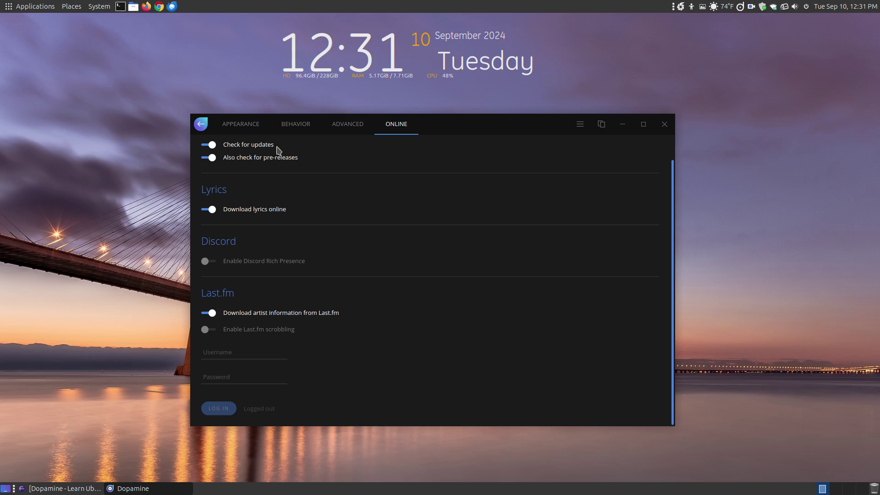
- Return to the music library and demonstrate switching to the compact cover player and back twice
click(201, 125)
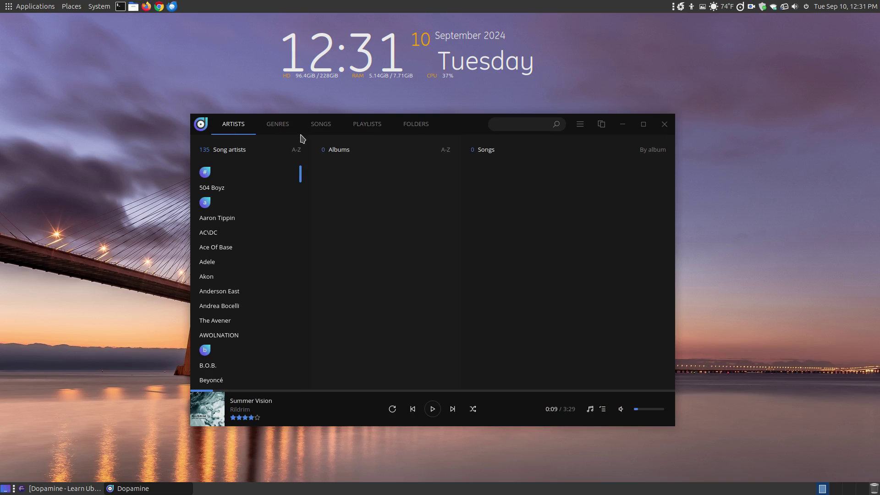
click(593, 123)
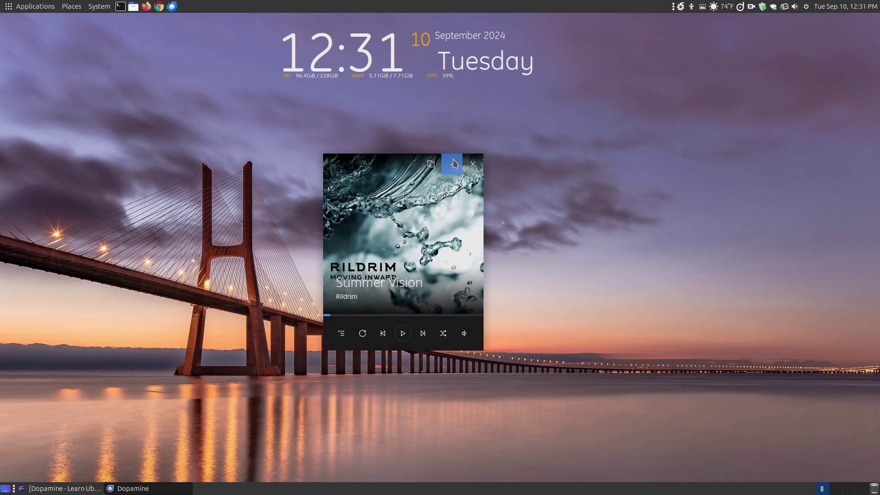
click(431, 164)
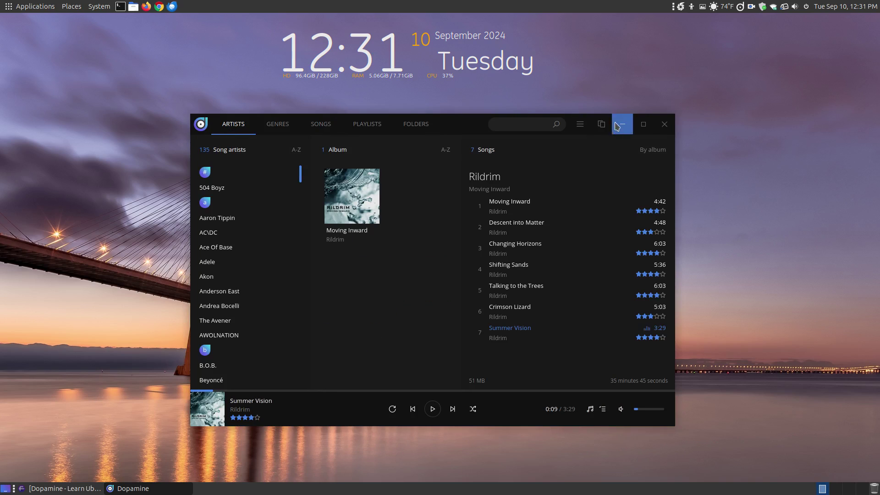
click(601, 128)
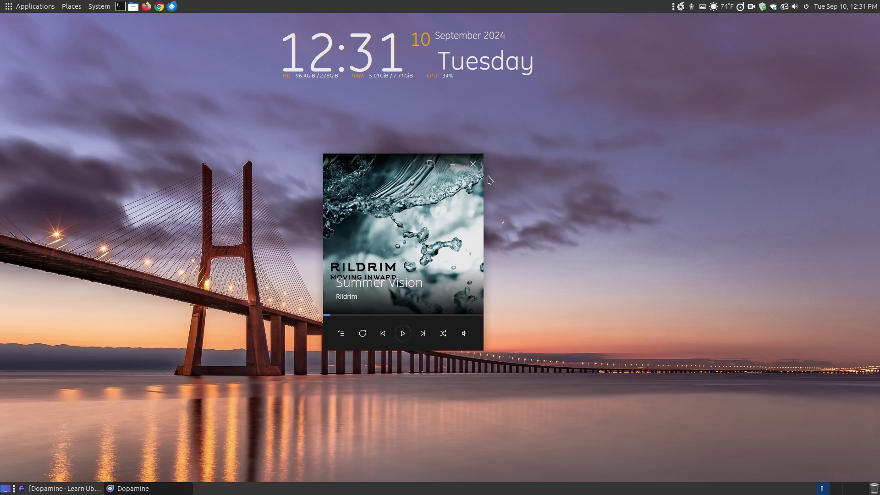
click(431, 163)
click(588, 128)
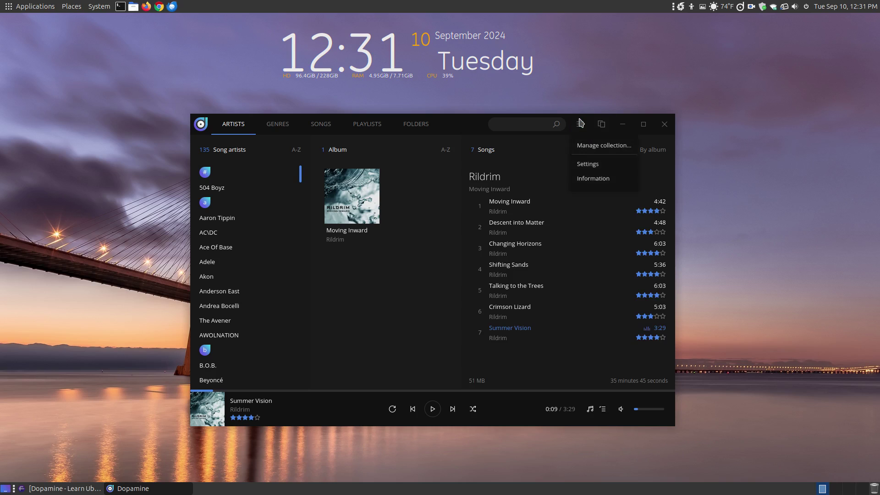
click(591, 165)
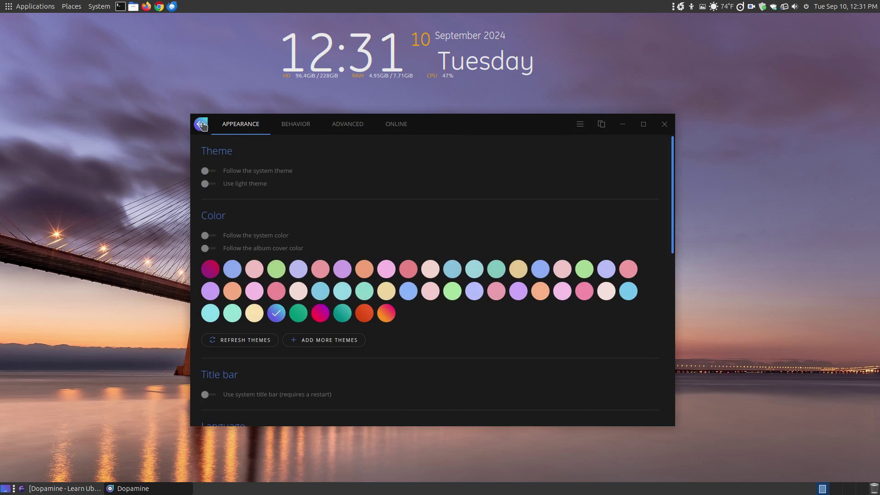
click(201, 124)
- Show the Music, Refresh and Albums pages of the collection management and return to the music library
click(581, 125)
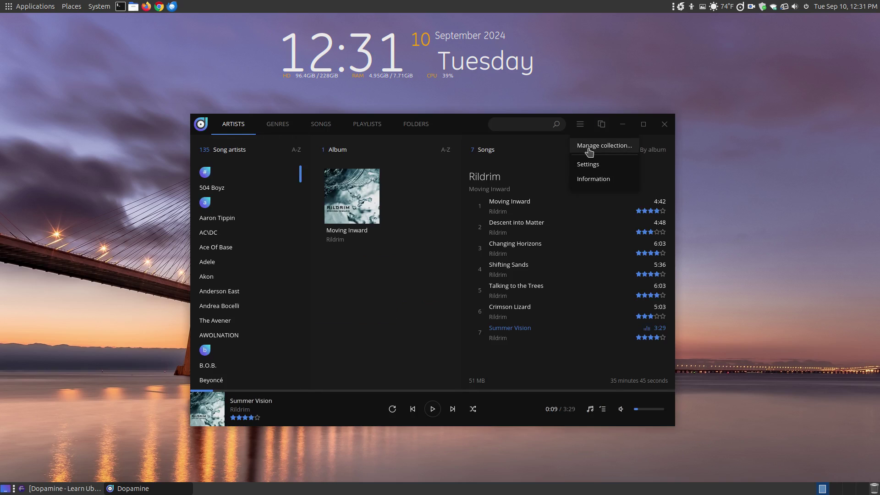
click(590, 145)
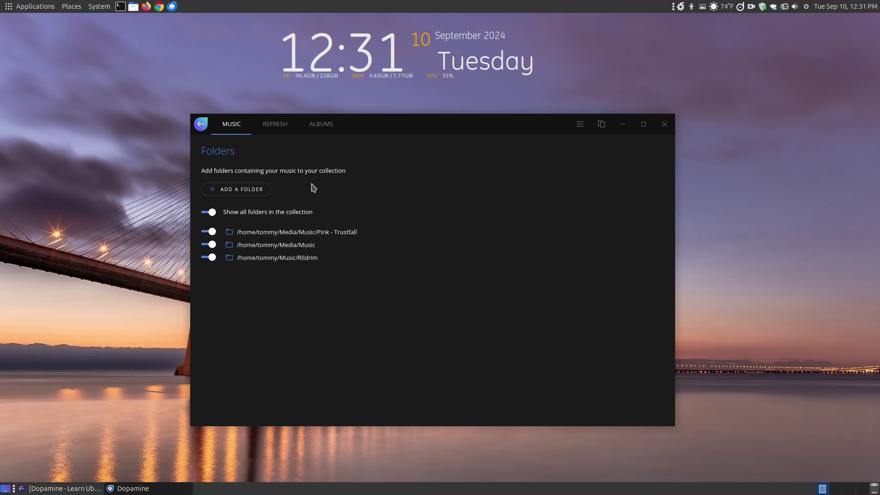
click(266, 130)
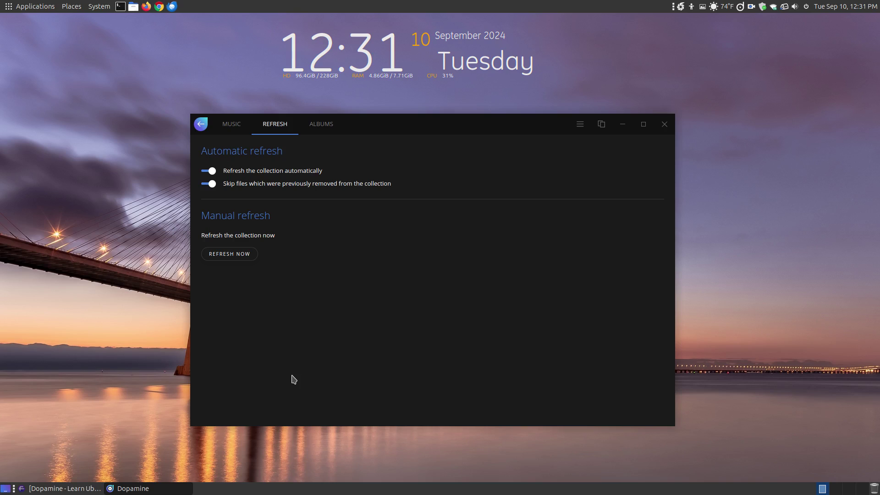
click(315, 123)
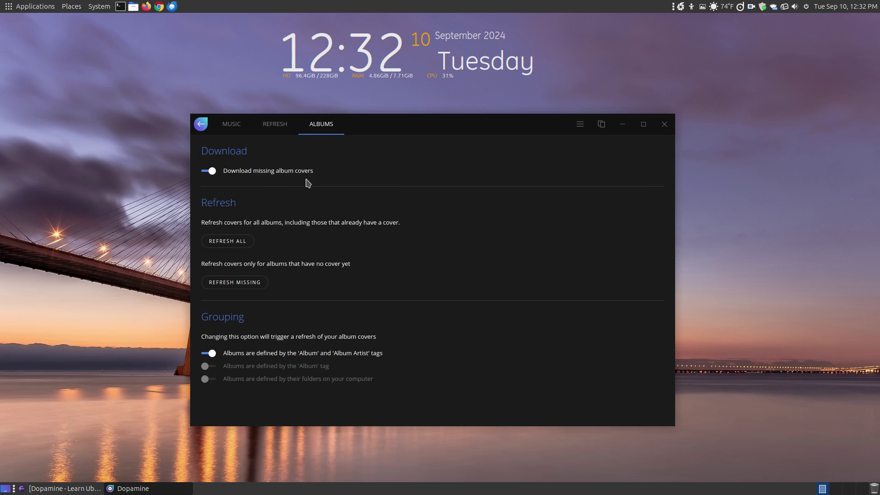
click(201, 124)
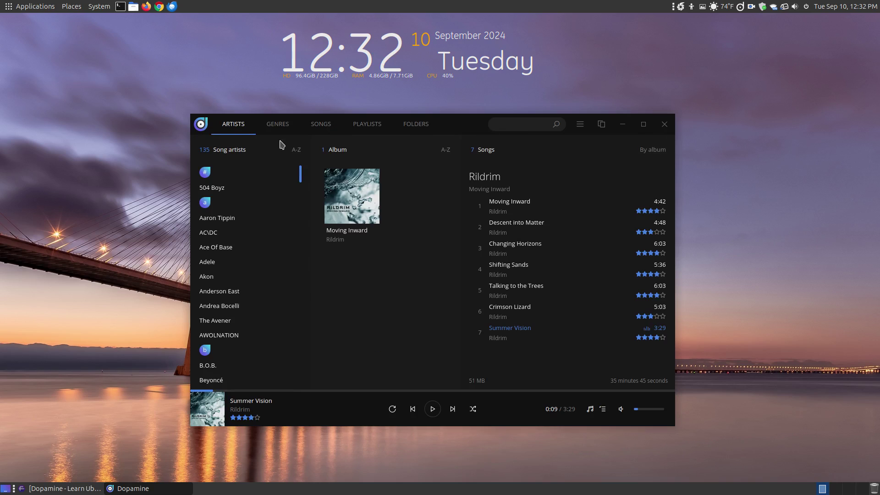
- Show the application menu briefly, then play the song Summer Vision for a moment and pause it
click(580, 125)
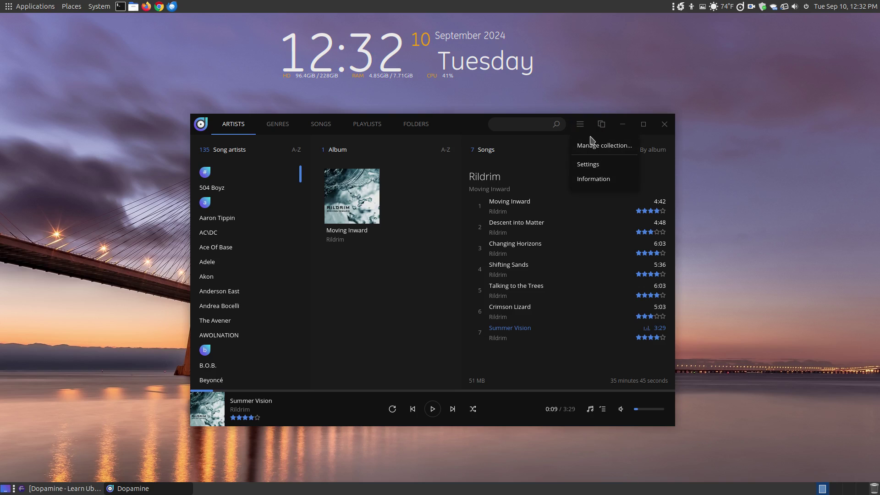
click(581, 124)
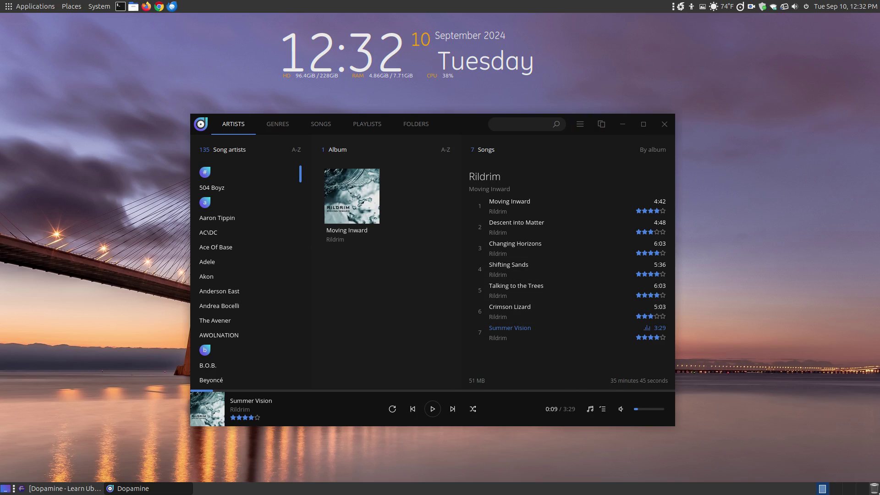
click(432, 411)
click(433, 411)
- Choose a different audio visualizer style in the Appearance settings and return to the music library
click(579, 123)
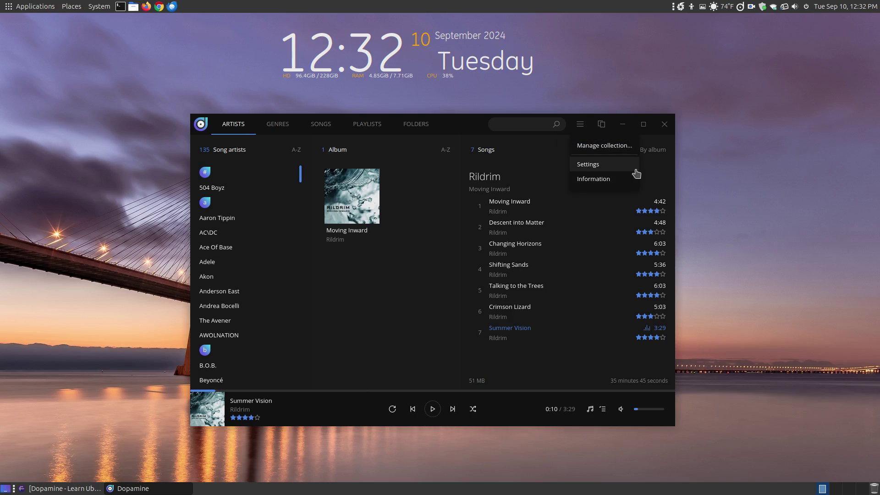
click(621, 167)
click(302, 130)
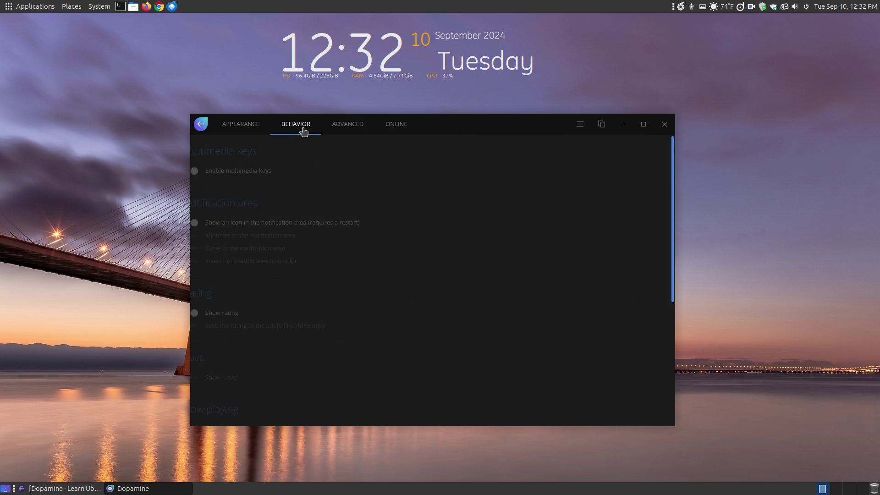
scroll(446, 243, down, 5)
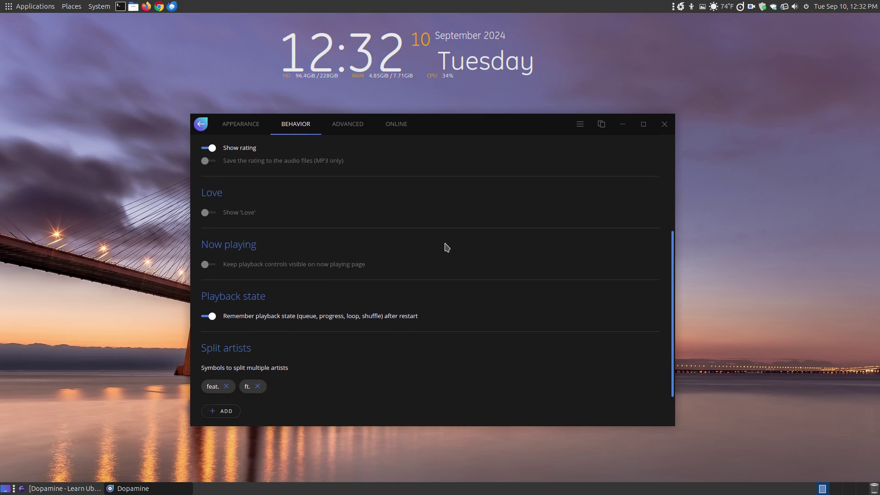
click(248, 122)
scroll(503, 321, down, 4)
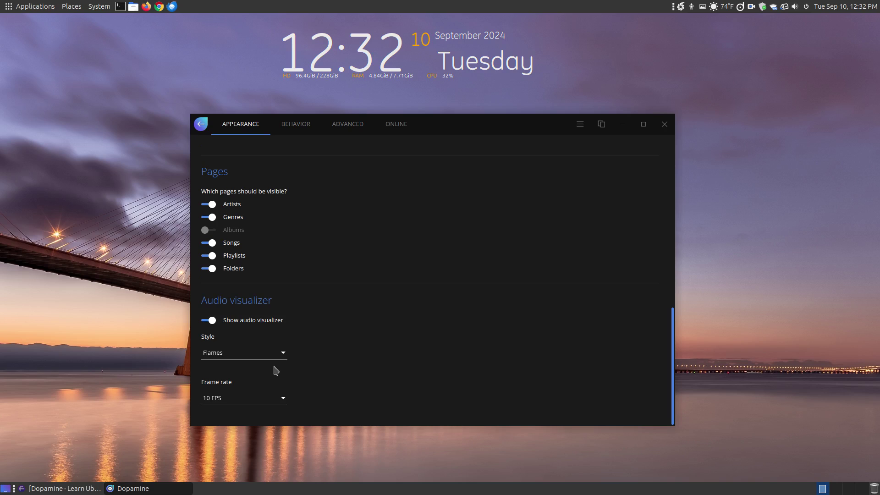
click(276, 354)
click(223, 386)
click(201, 124)
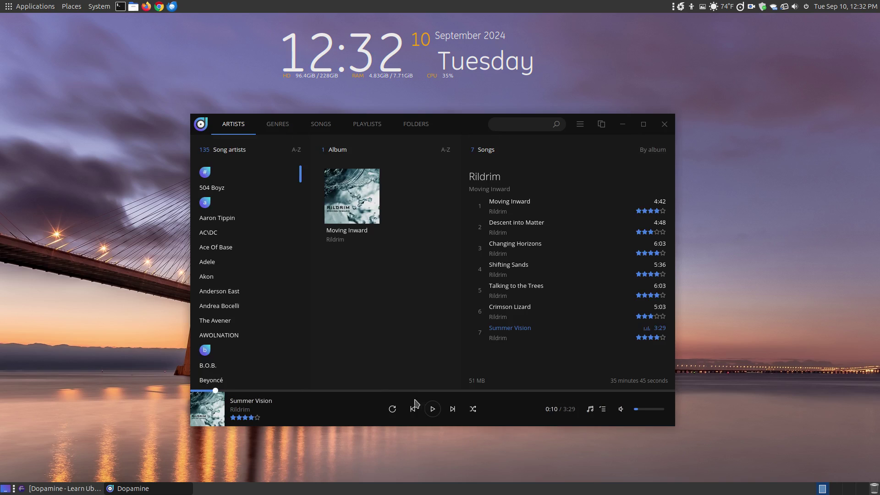
- Resume the song Summer Vision, skipping ahead twice to preview the visualizer, and pause playback
click(431, 409)
click(318, 390)
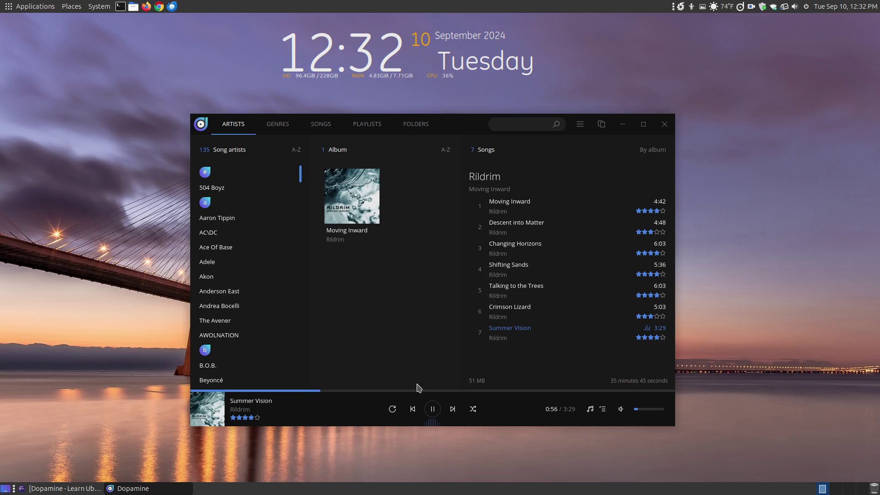
click(368, 389)
click(432, 411)
- Set the audio visualizer style to Bars in the Appearance settings and preview it by briefly playing the song in the library
click(579, 123)
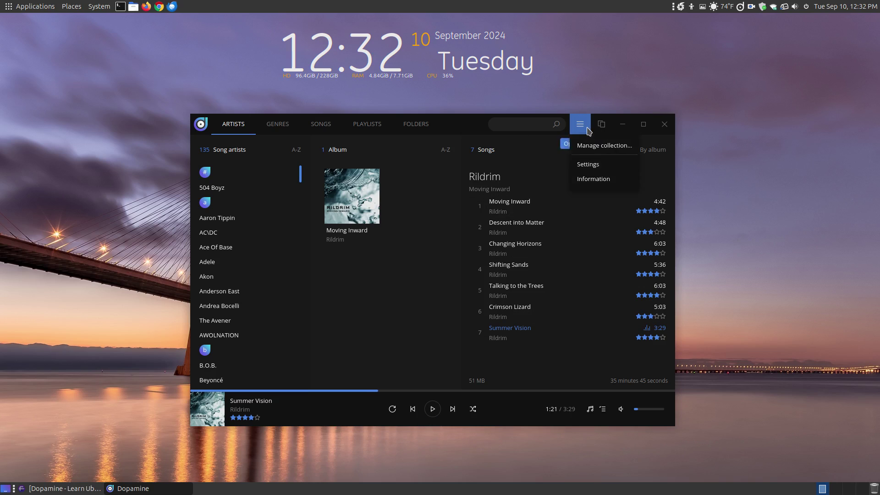
click(584, 166)
scroll(367, 422, down, 3)
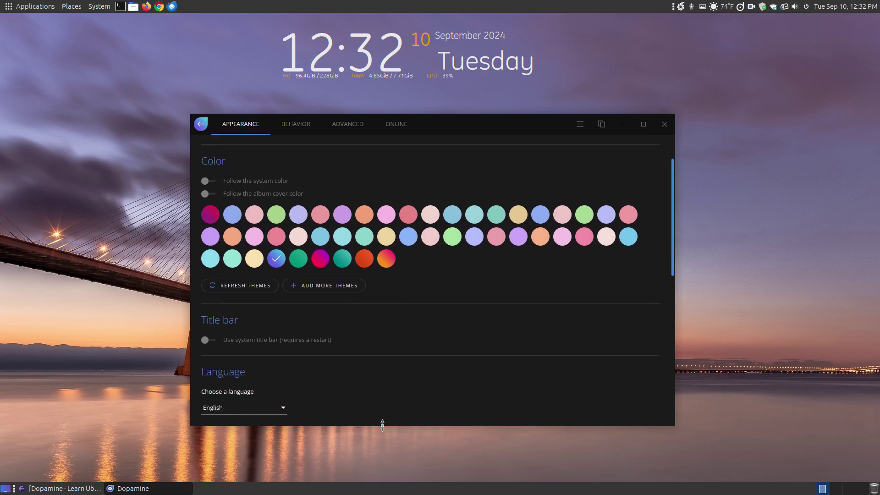
scroll(269, 336, down, 4)
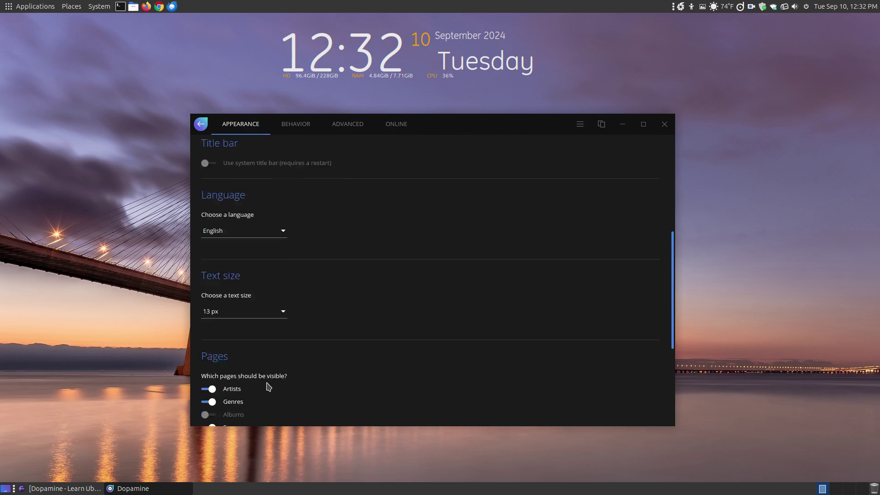
scroll(268, 279, down, 1)
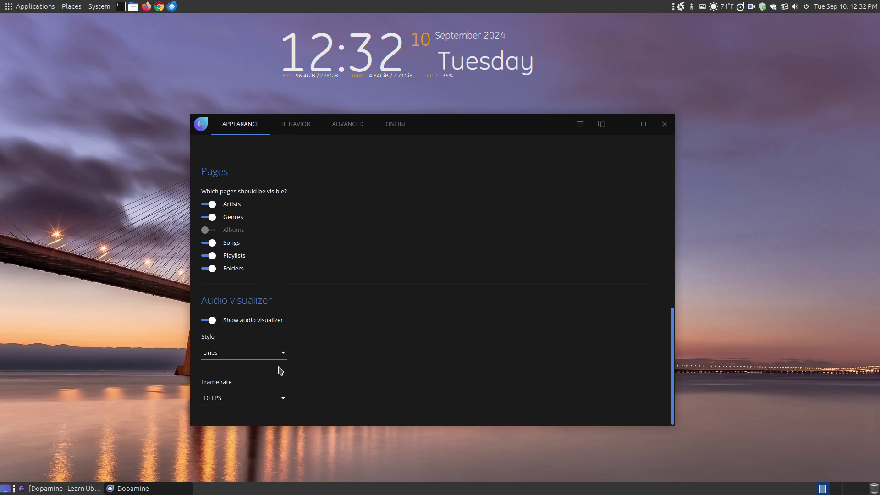
click(270, 352)
click(226, 401)
click(201, 123)
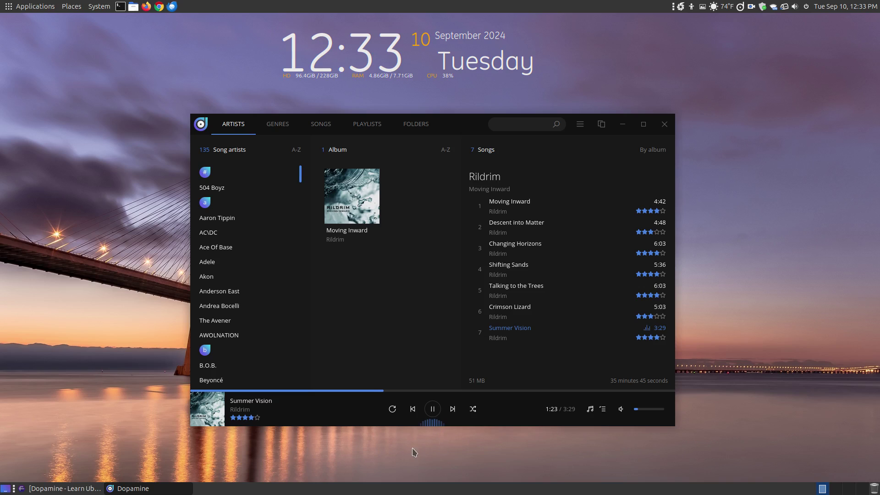
click(432, 408)
- Replace the Bars visualizer with another style in the Appearance settings and go back to the music library
click(583, 131)
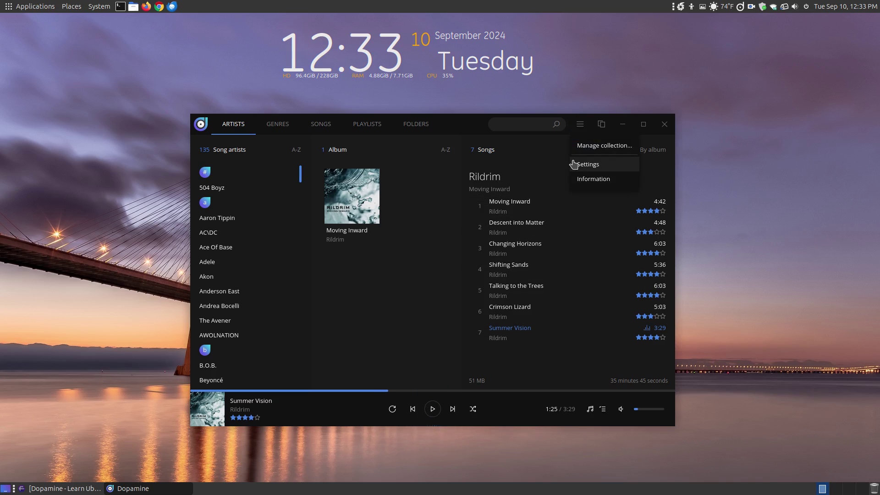
click(590, 164)
scroll(240, 232, down, 2)
scroll(240, 233, down, 10)
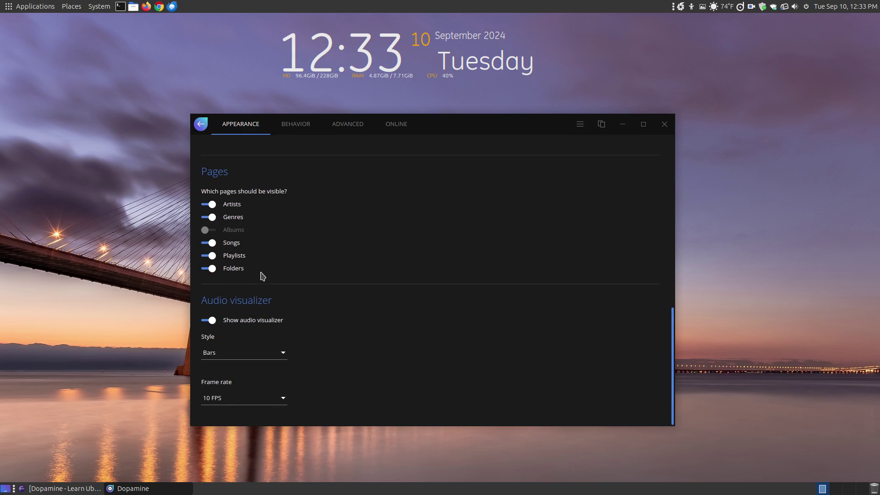
click(260, 352)
click(230, 370)
click(201, 123)
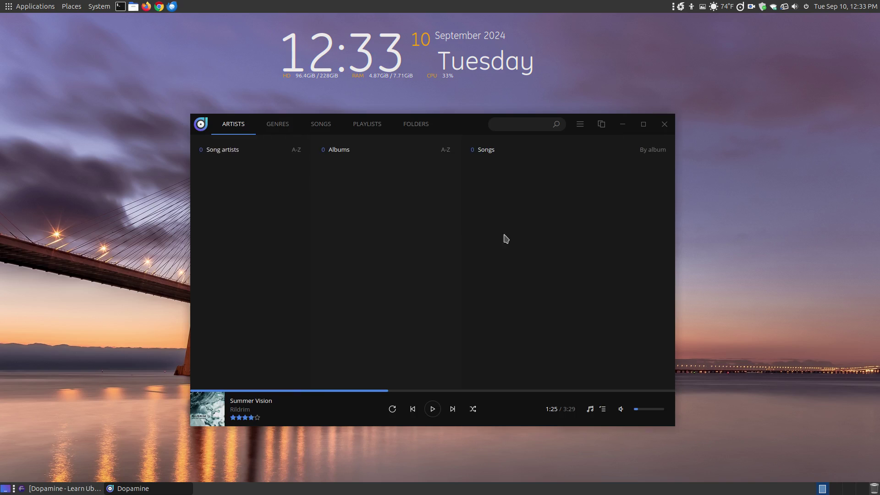